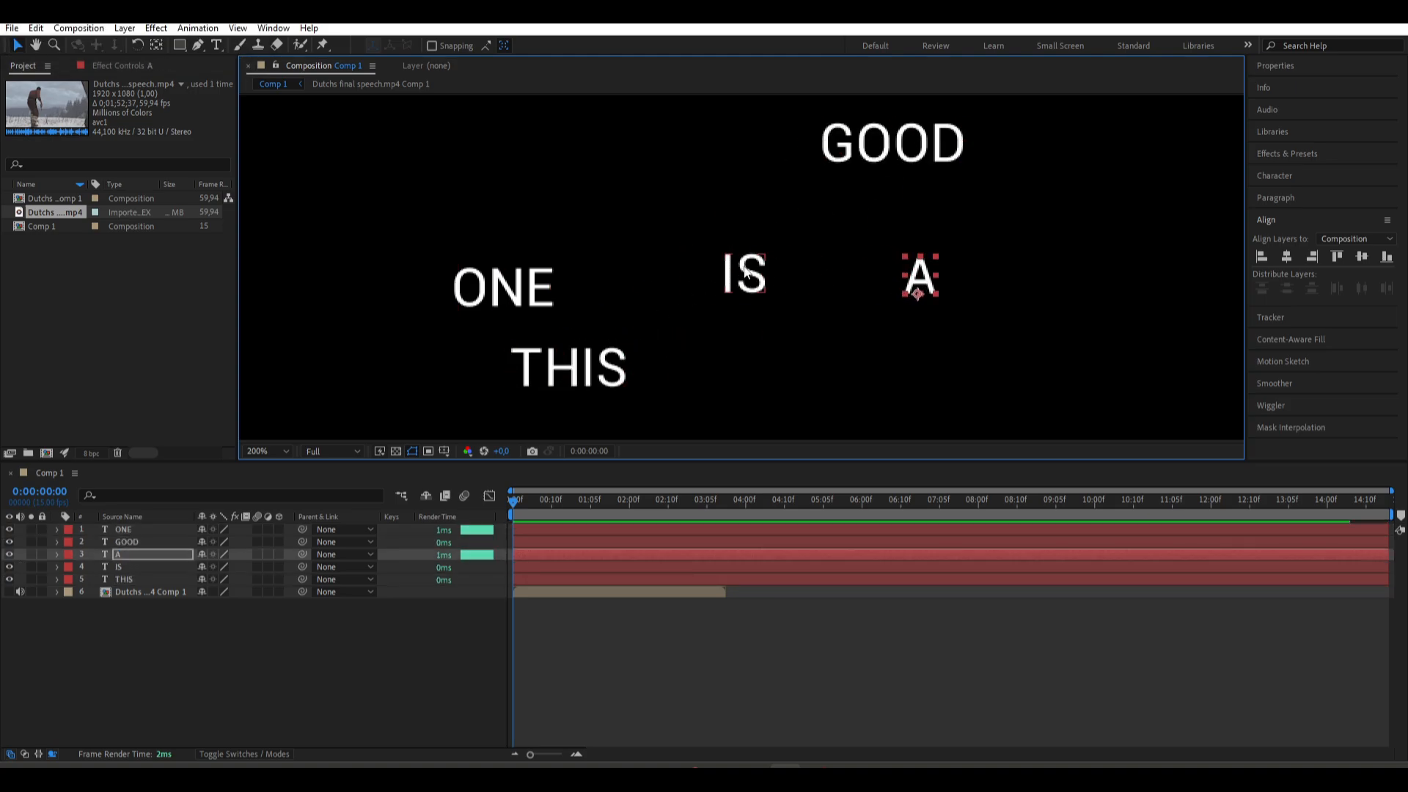
- Move the words IS and THIS up toward the middle of the composition and scale THIS to 51%
drag(737, 275, 599, 185)
drag(567, 368, 653, 237)
key(s)
click(222, 592)
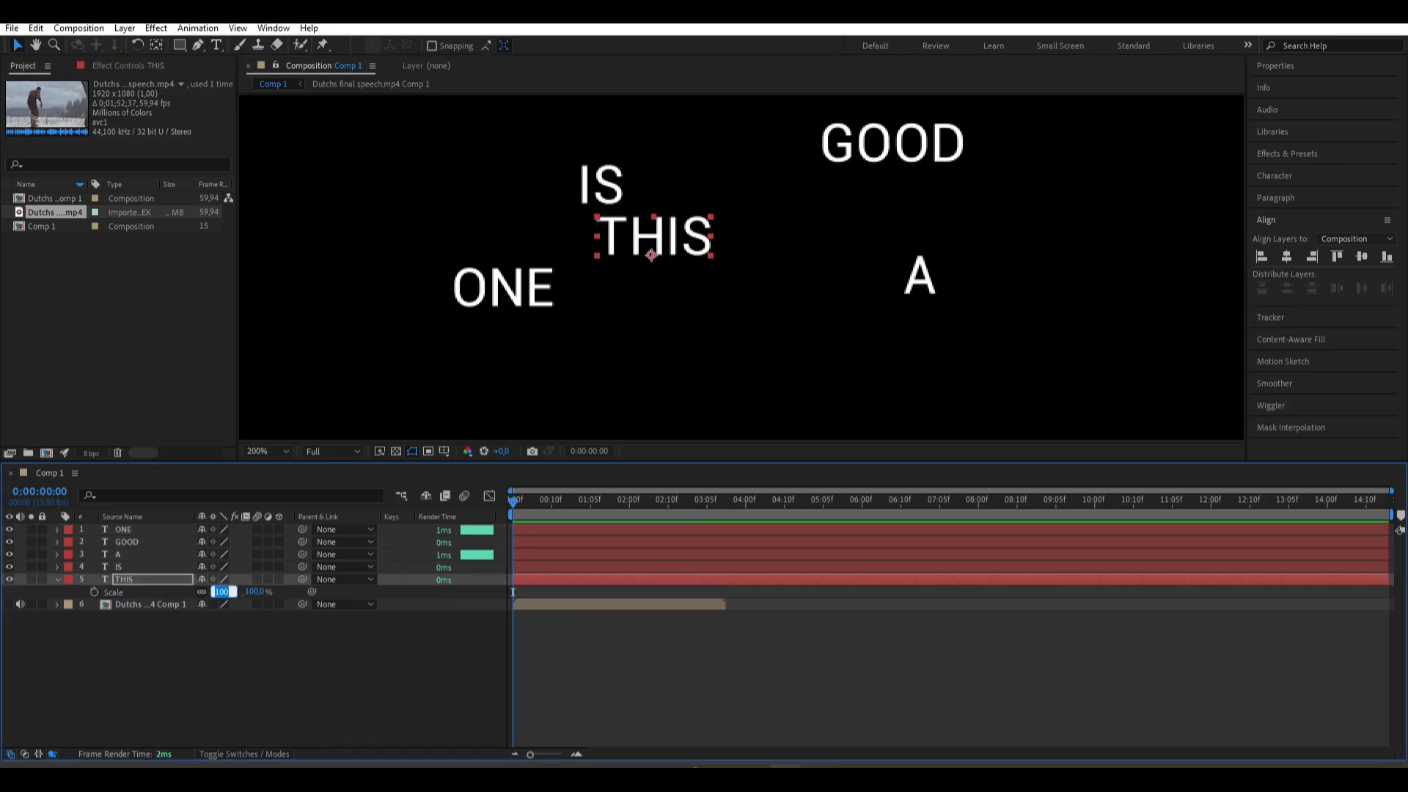
text(51)
key(Return)
- Bring the word IS down to the upper left of THIS and move GOOD closer to them
drag(891, 147, 881, 153)
drag(583, 188, 581, 225)
drag(880, 150, 837, 221)
- Place the word A just below IS, beside THIS, and scale it to 65%
drag(913, 282, 614, 261)
key(s)
click(245, 566)
text(62)
key(Return)
text(65)
key(Return)
- Position GOOD directly below THIS and place ONE above the end of GOOD to complete the word cluster
drag(836, 220, 702, 282)
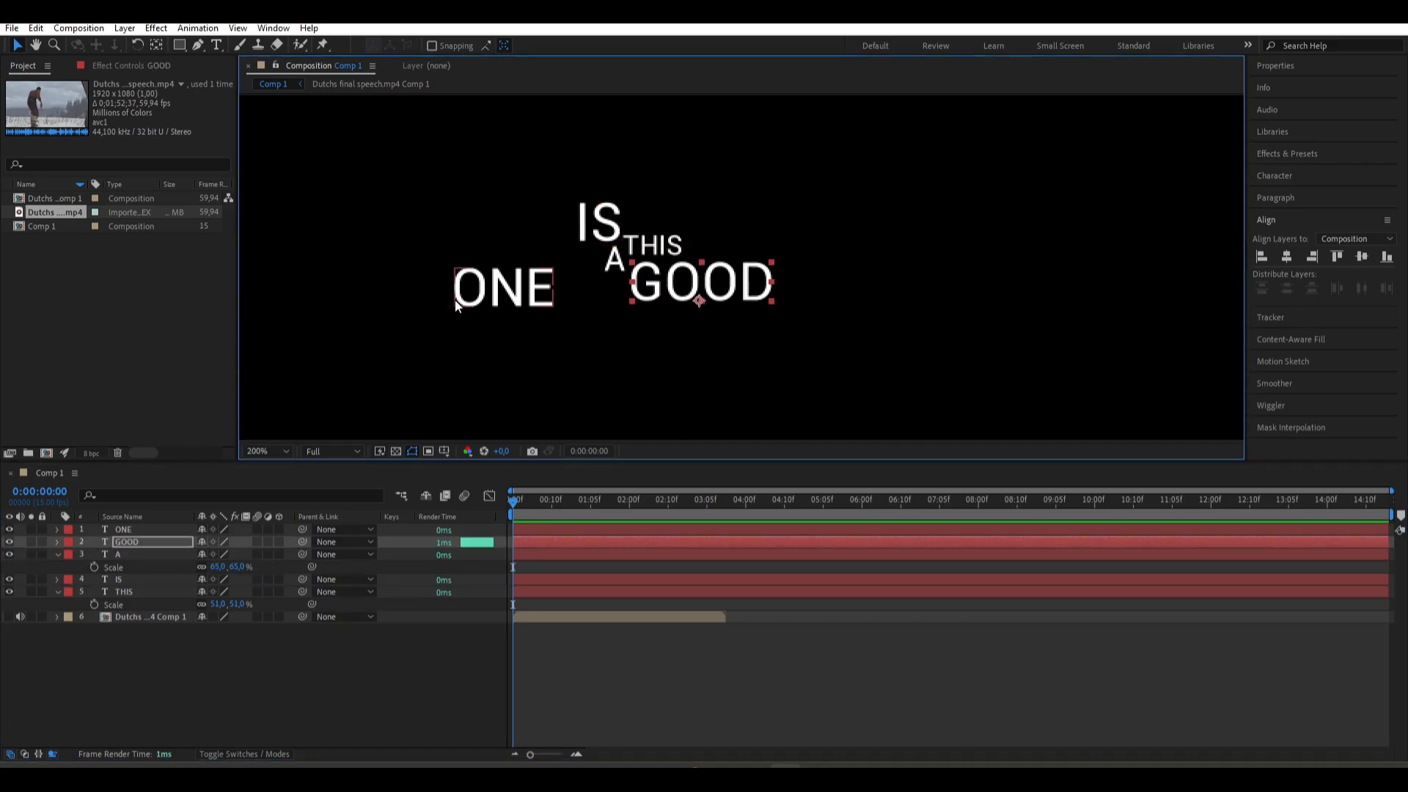
drag(455, 307, 724, 341)
click(798, 645)
drag(808, 327, 792, 246)
click(871, 645)
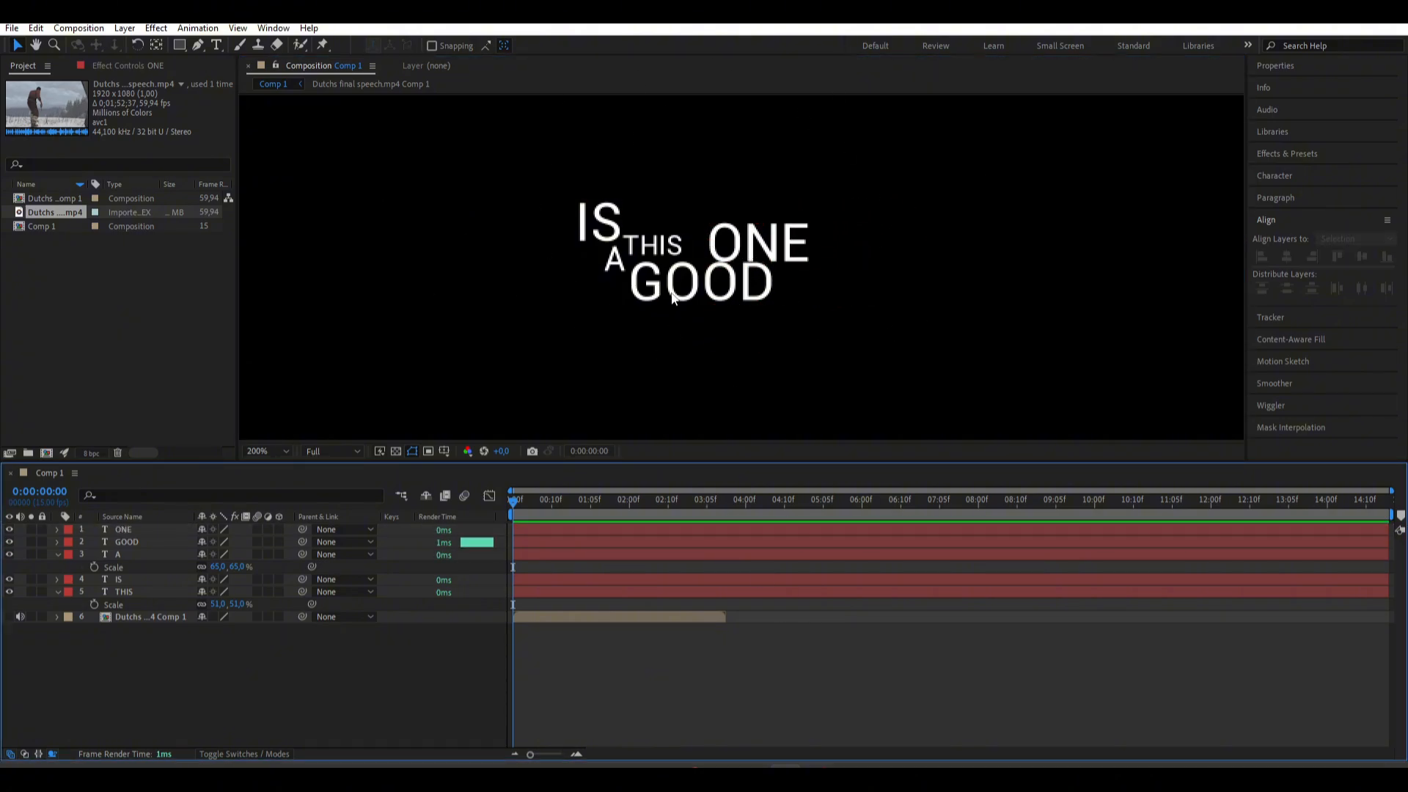
- Reveal the audio waveform of the speech composition layer
click(562, 614)
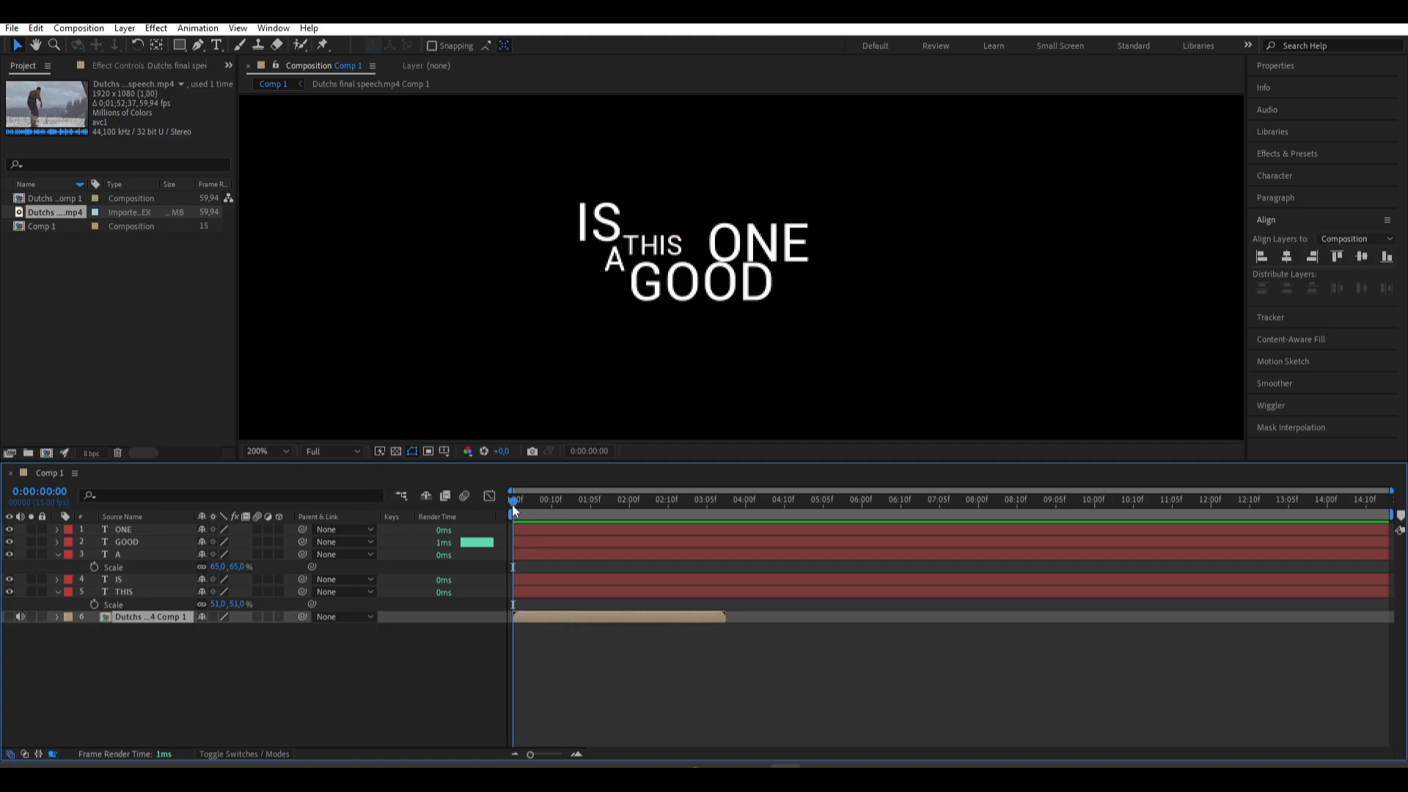
key(l)
key(l)
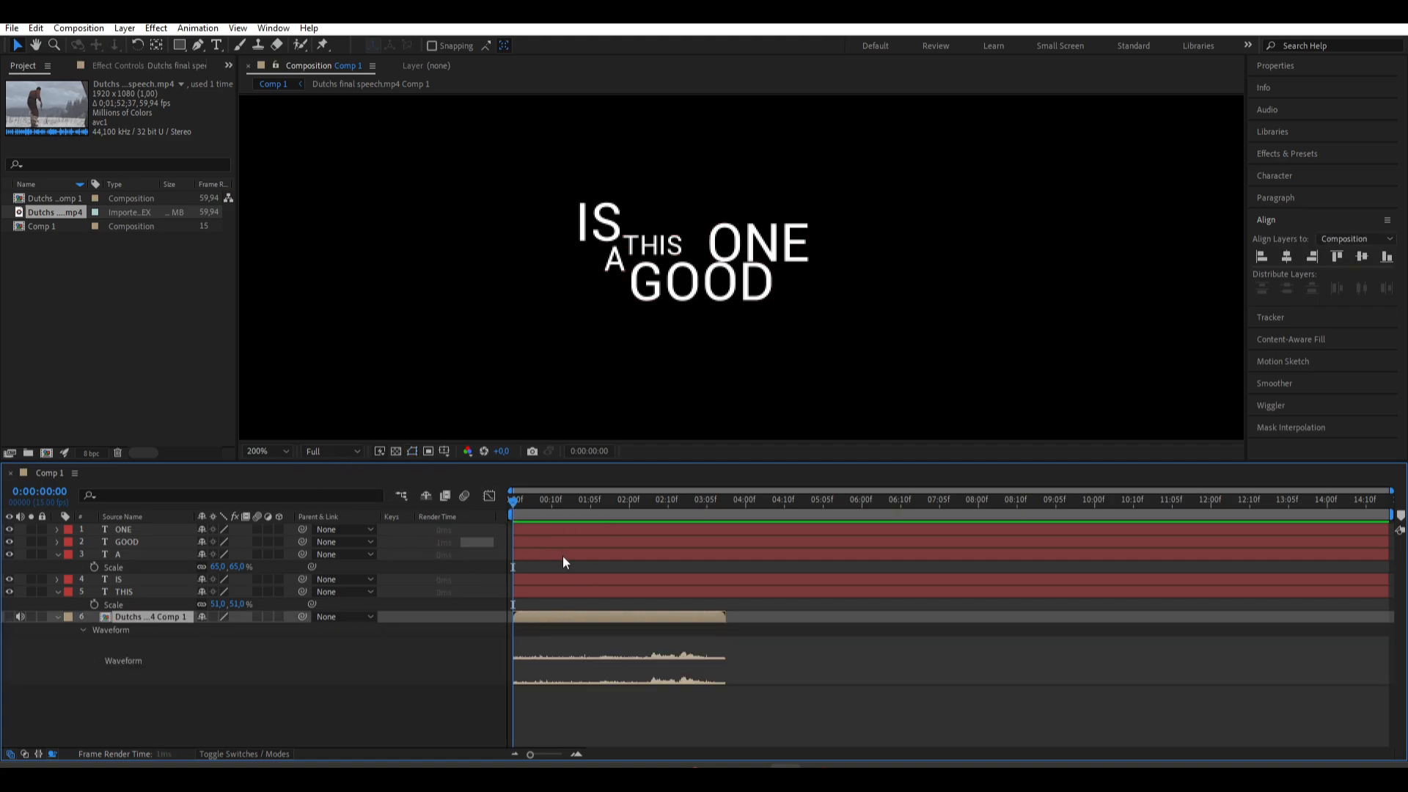
- Split the THIS layer at 0:00:02:05 and delete the part before the split
click(646, 506)
click(641, 592)
key(ctrl+shift+d)
click(638, 603)
key(Delete)
- Split the IS layer at 0:00:02:08, following the waveform, and delete the part before the split
click(657, 505)
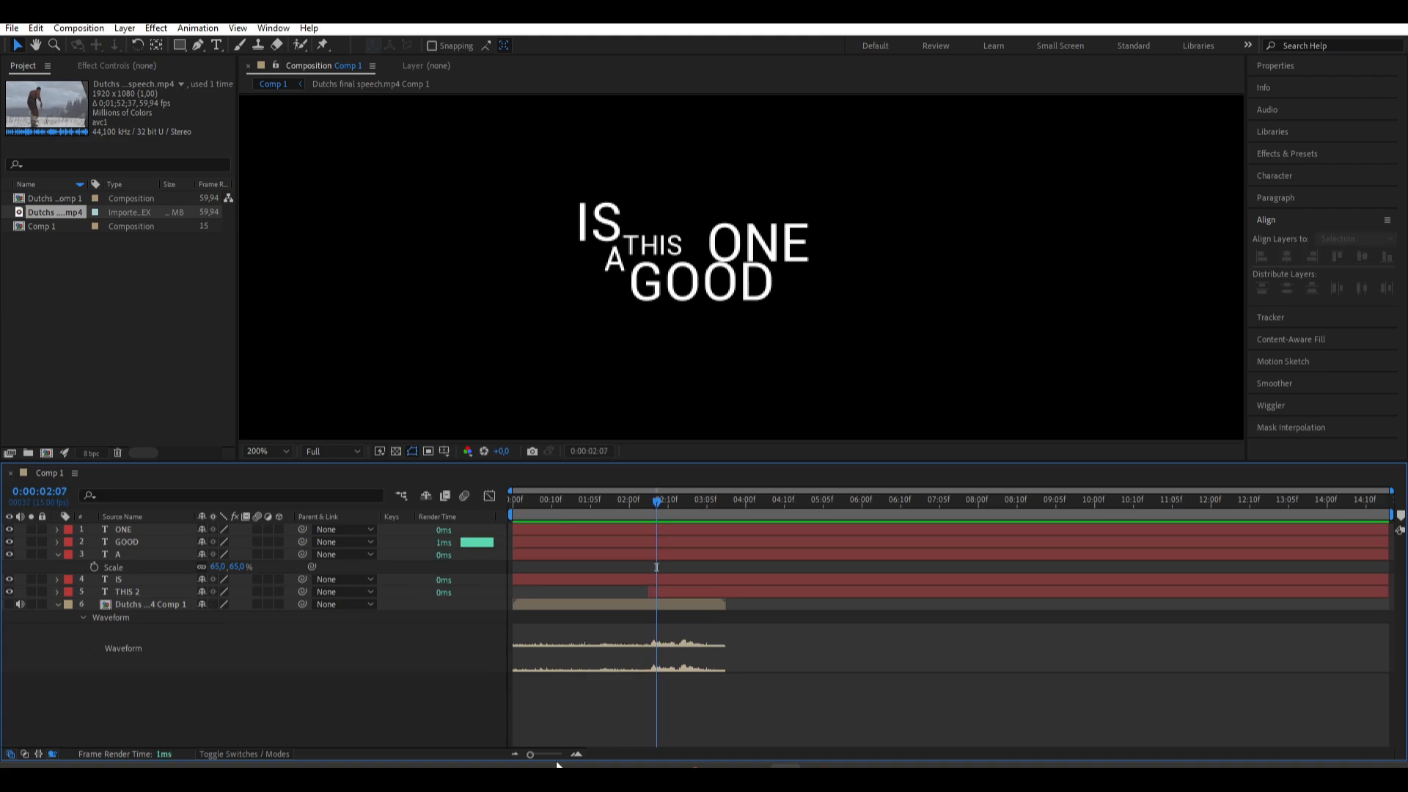
click(555, 753)
click(962, 506)
click(916, 579)
key(ctrl+shift+d)
click(864, 591)
key(Delete)
- Split the A layer at 0:00:02:11 and remove its earlier part
drag(836, 511, 993, 517)
click(996, 555)
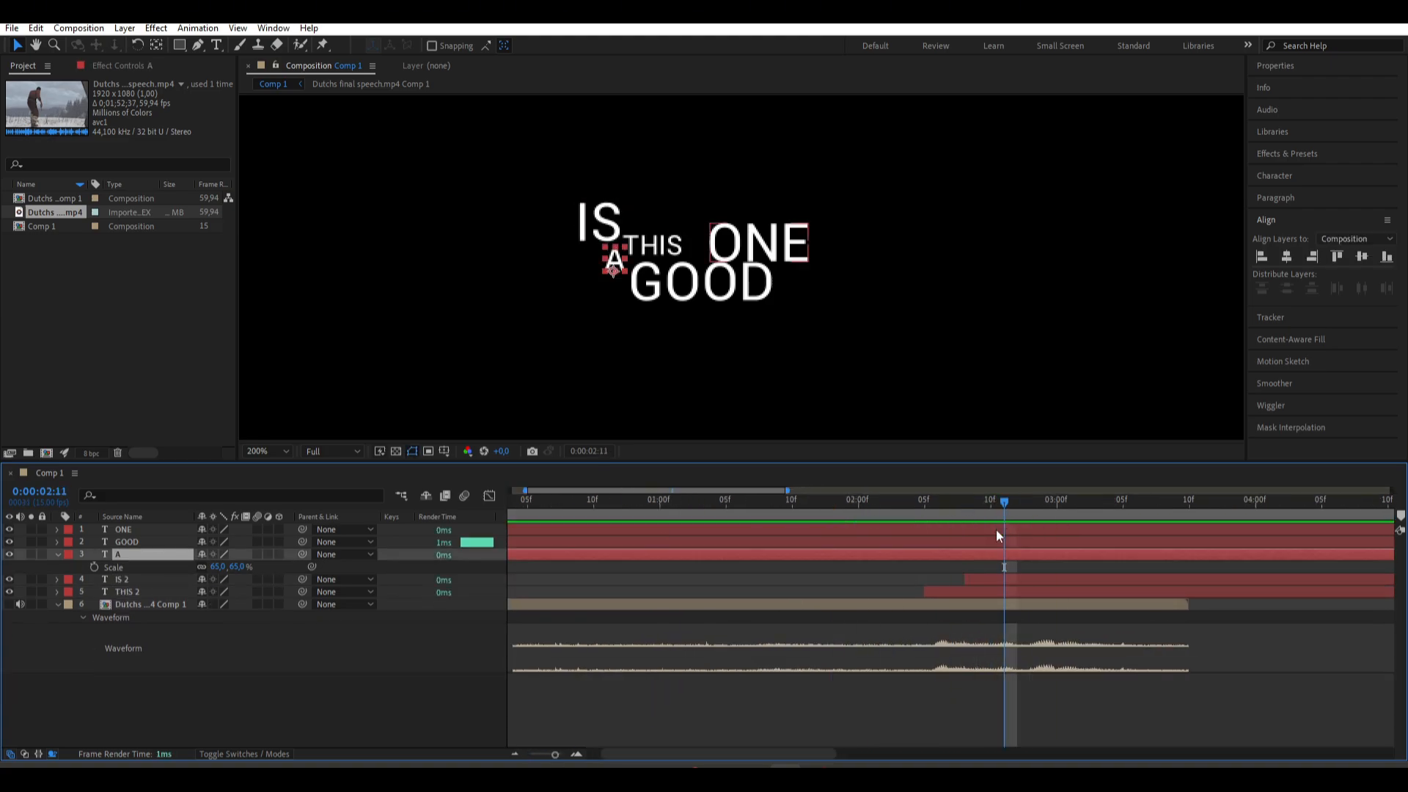
key(ctrl+shift+d)
click(953, 566)
- Split the GOOD layer at 0:00:02:13 and delete its earlier part
click(1031, 542)
key(ctrl+shift+d)
click(994, 555)
key(Delete)
- Cut the start of the ONE layer at 0:00:03:00 and end all five word layers at 0:00:03:10
click(1056, 512)
click(1050, 529)
key(ctrl+shift+d)
click(1016, 542)
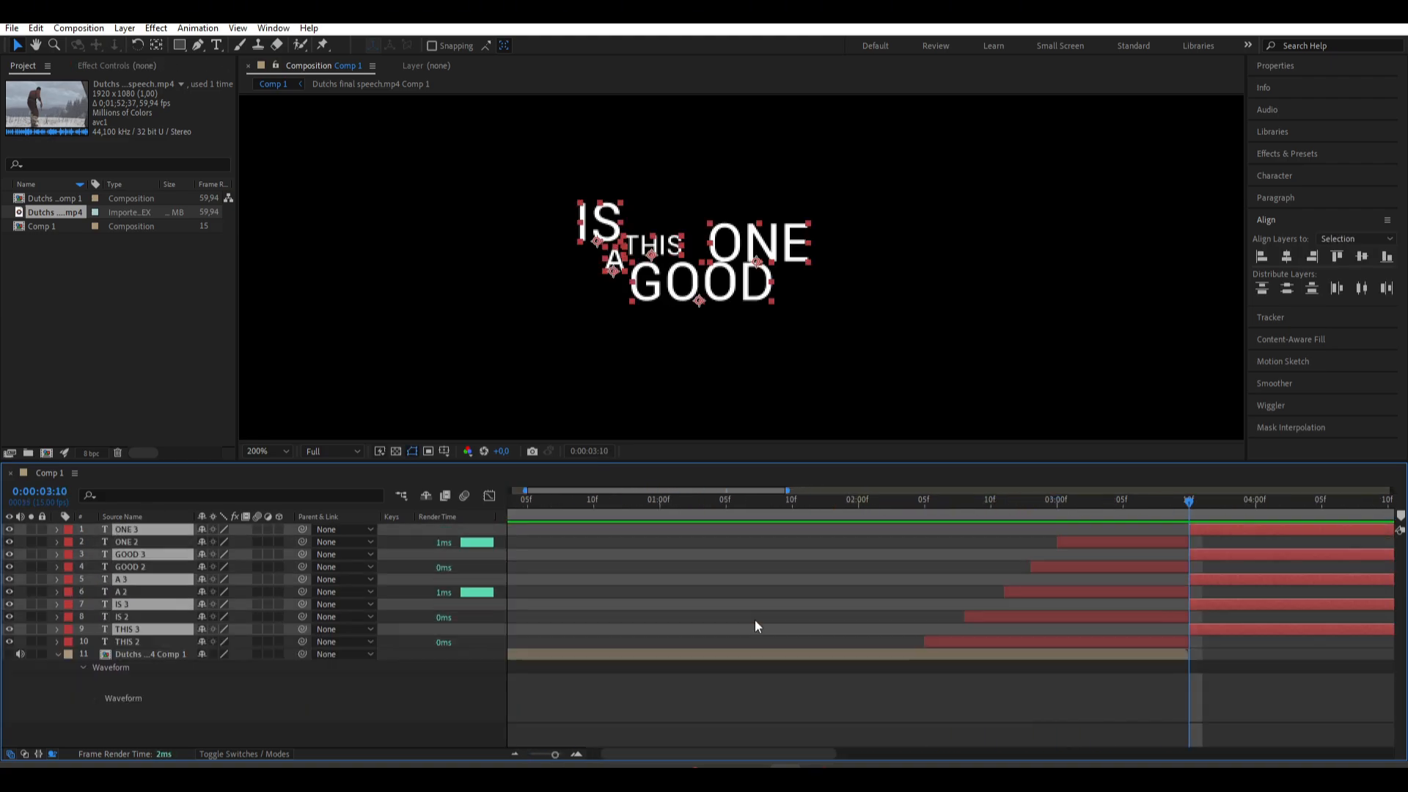
key(space)
- Apply the Slow Fade On preset to the THIS 2 layer at 0:00:02:05 and reveal its keyframes
click(911, 509)
click(953, 579)
key(s)
click(58, 605)
click(957, 511)
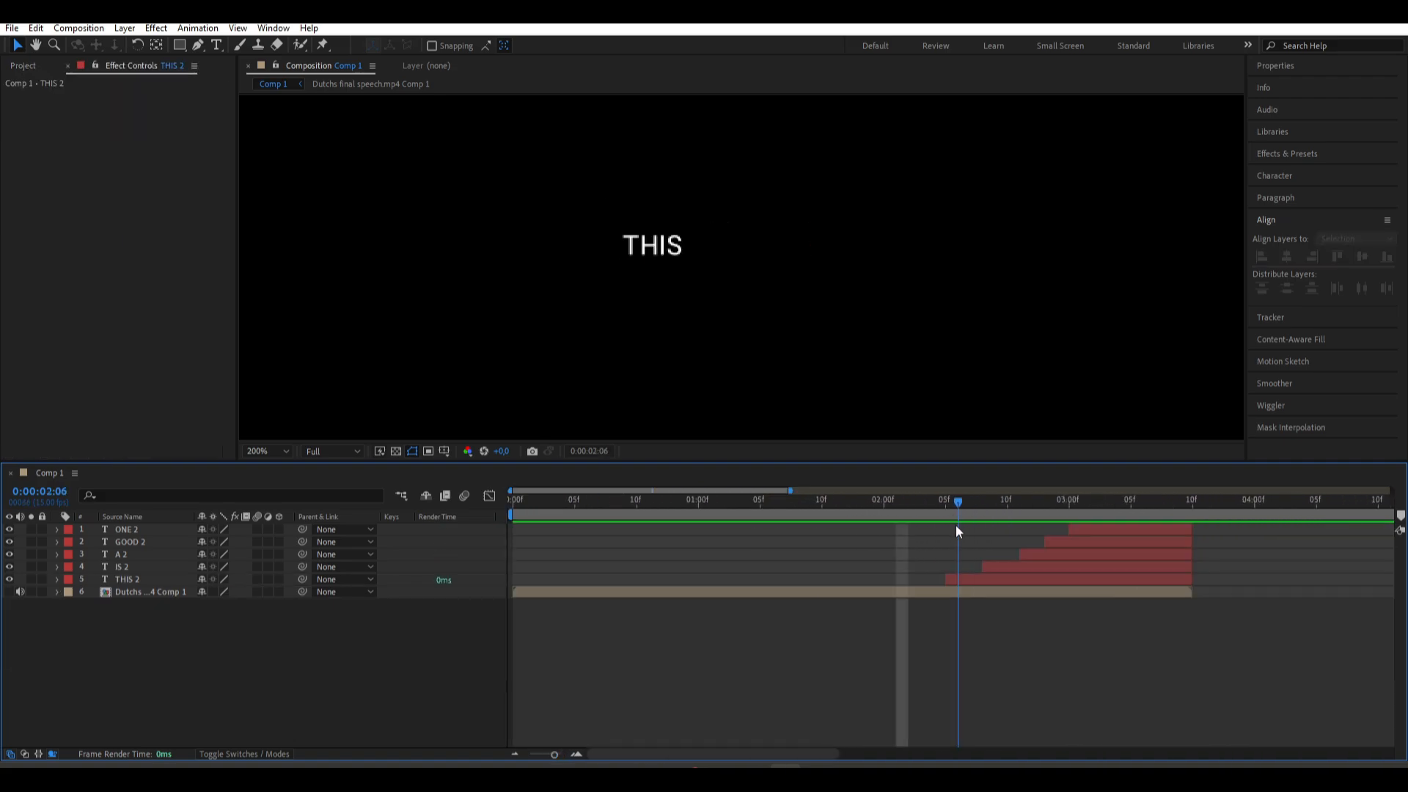
key(ctrl+space)
text(fade on)
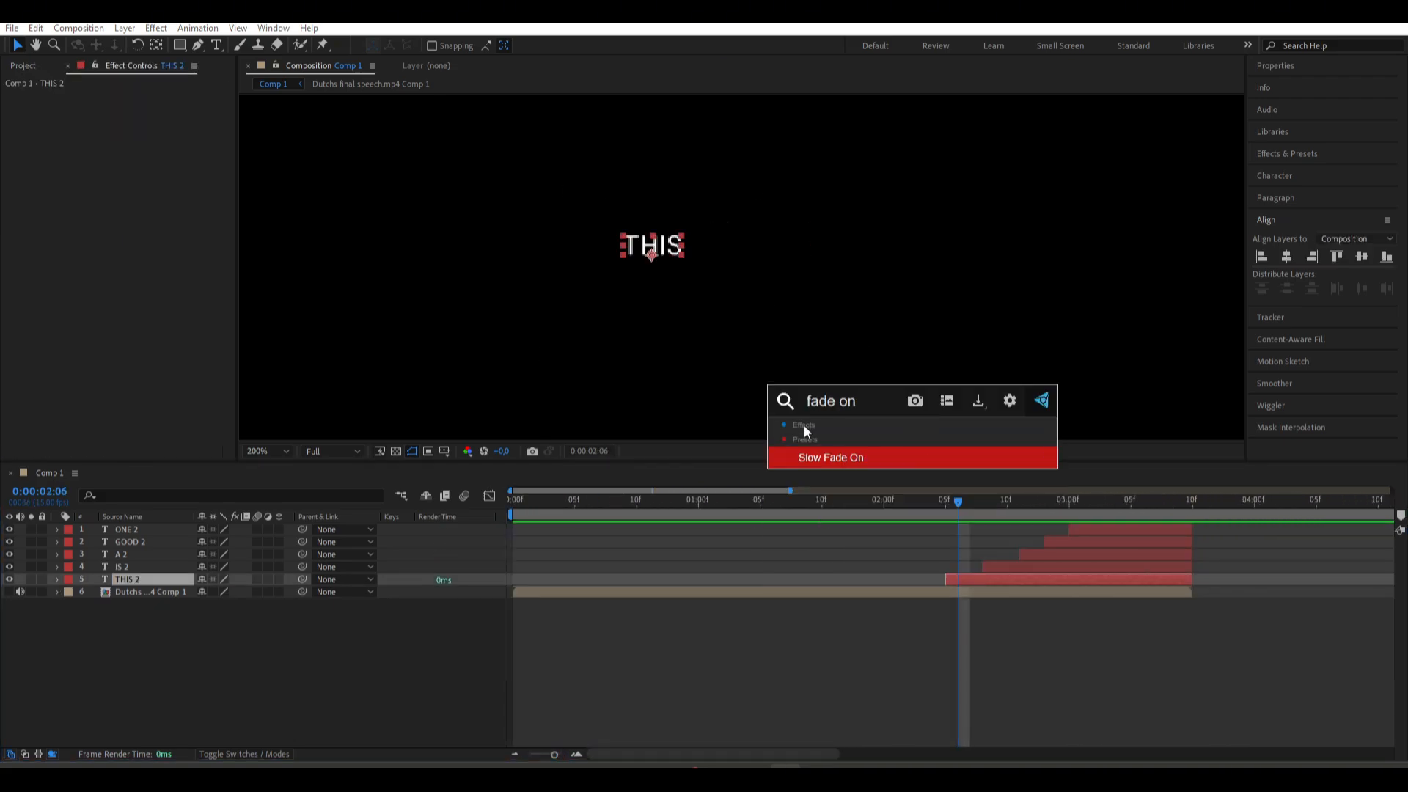
key(Return)
click(952, 505)
key(u)
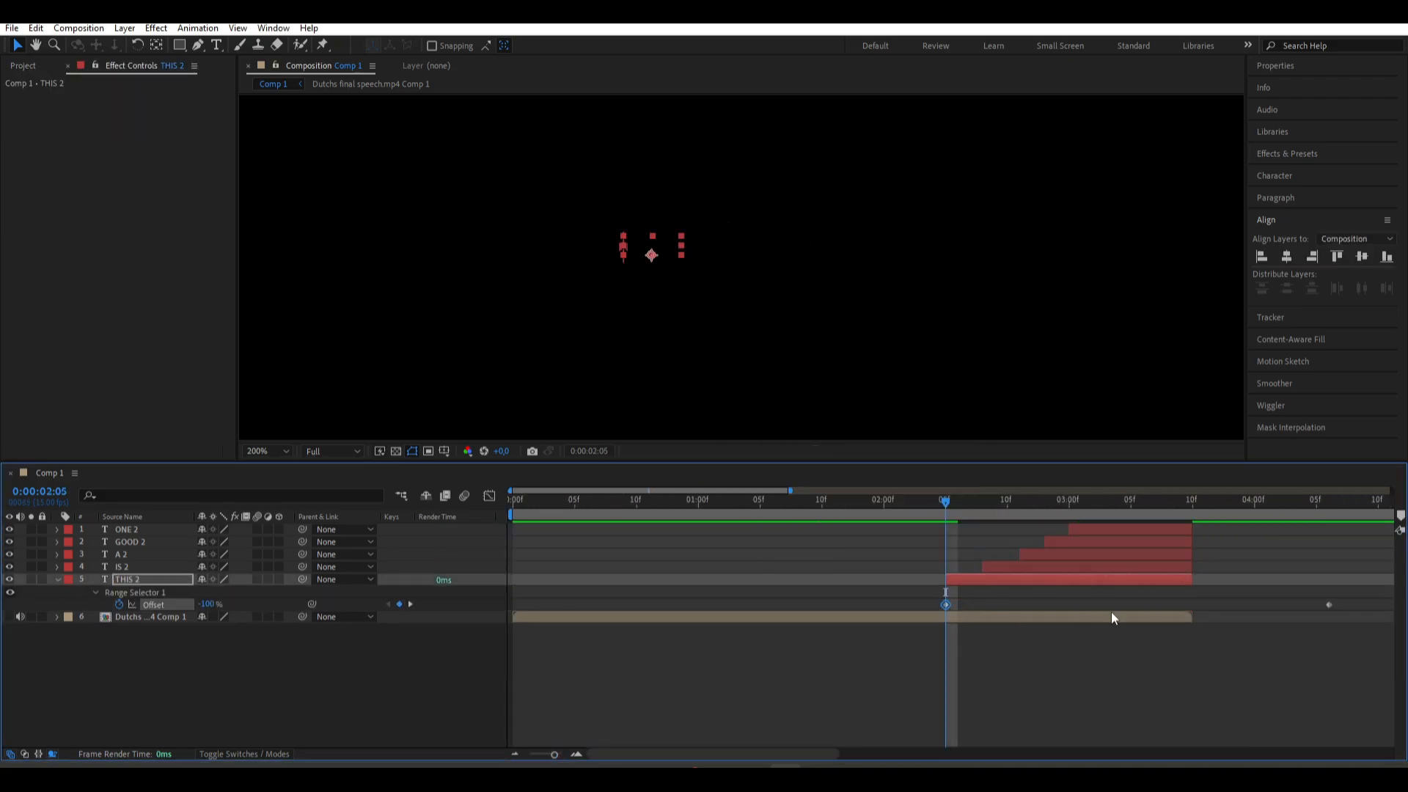
- Move the THIS 2 layer's second Offset keyframe to 0:00:02:07 and set its range selector to Square shape with 0% smoothness
click(95, 592)
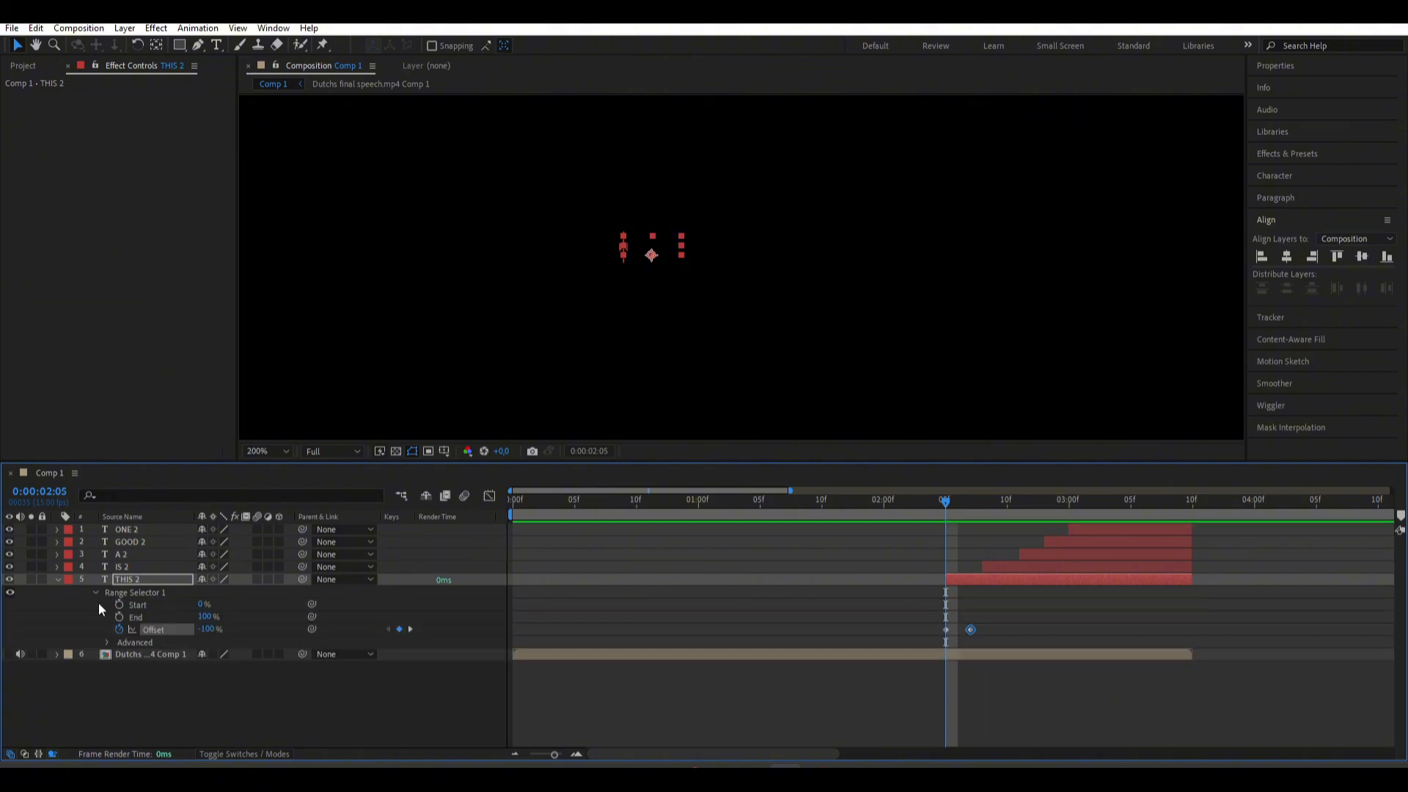
click(108, 641)
click(242, 691)
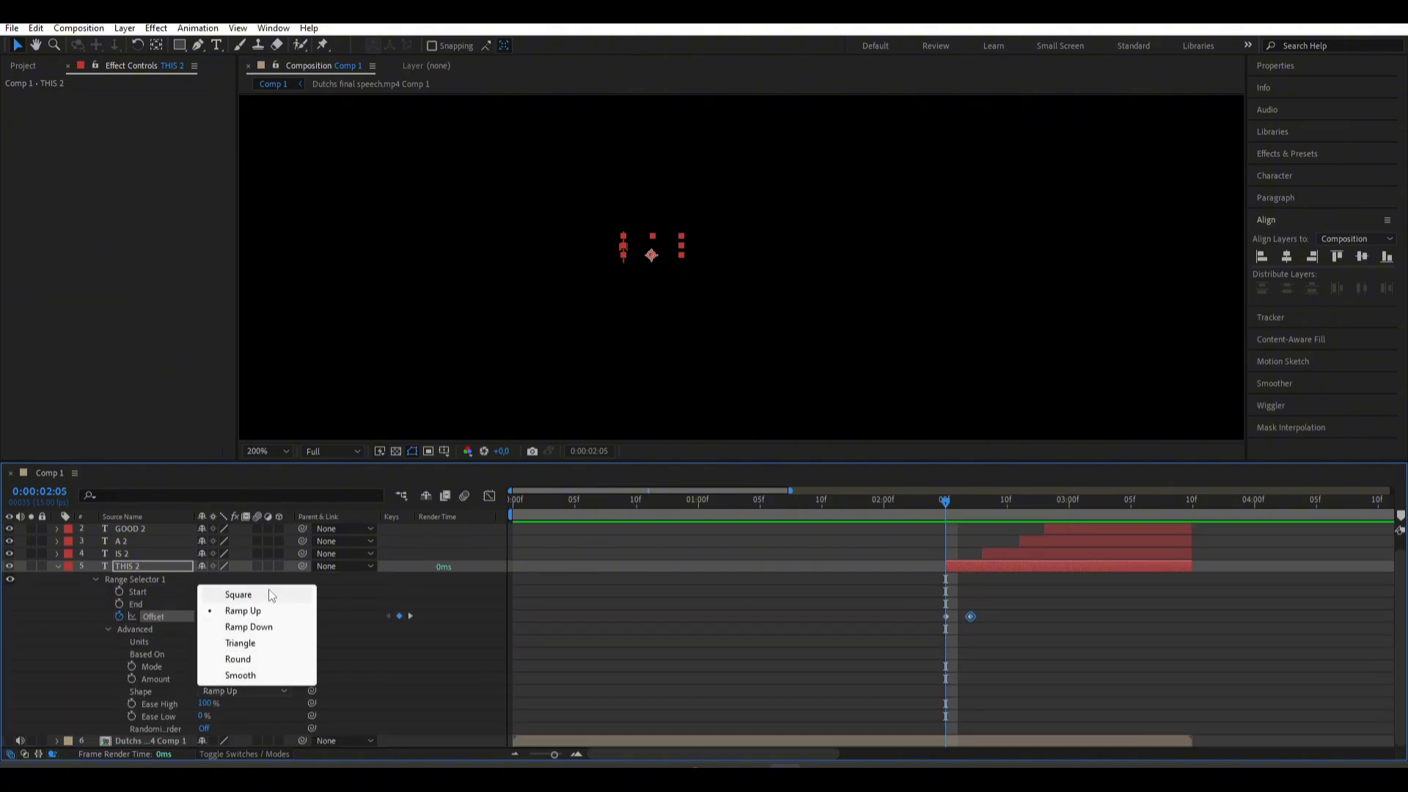
click(236, 588)
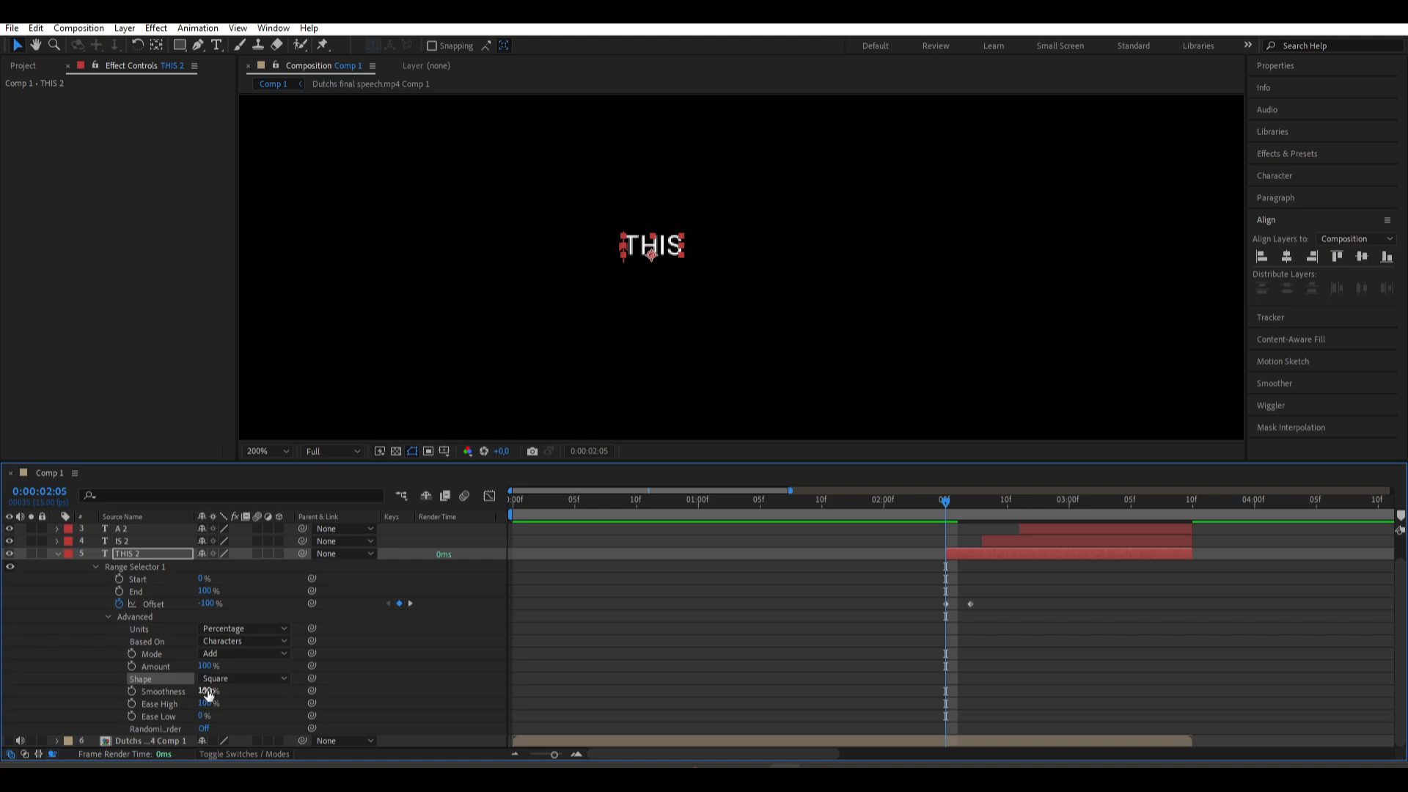
drag(208, 694, 169, 676)
- Try the THIS 2 layer's second Offset keyframe at 0:00:02:06 and put it back at 0:00:02:07
mouse_move(949, 512)
mouse_down()
mouse_move(936, 518)
mouse_move(959, 518)
mouse_up()
drag(970, 604, 957, 600)
mouse_move(957, 514)
mouse_down()
mouse_move(931, 512)
mouse_move(958, 516)
mouse_up()
drag(959, 604, 970, 604)
- Keyframe the IS 2 layer's Source Text at 0:00:02:08 with no fill and a 1 px white stroke
mouse_move(958, 517)
mouse_down()
mouse_move(904, 517)
mouse_move(1018, 512)
mouse_move(982, 519)
mouse_up()
click(989, 543)
click(995, 513)
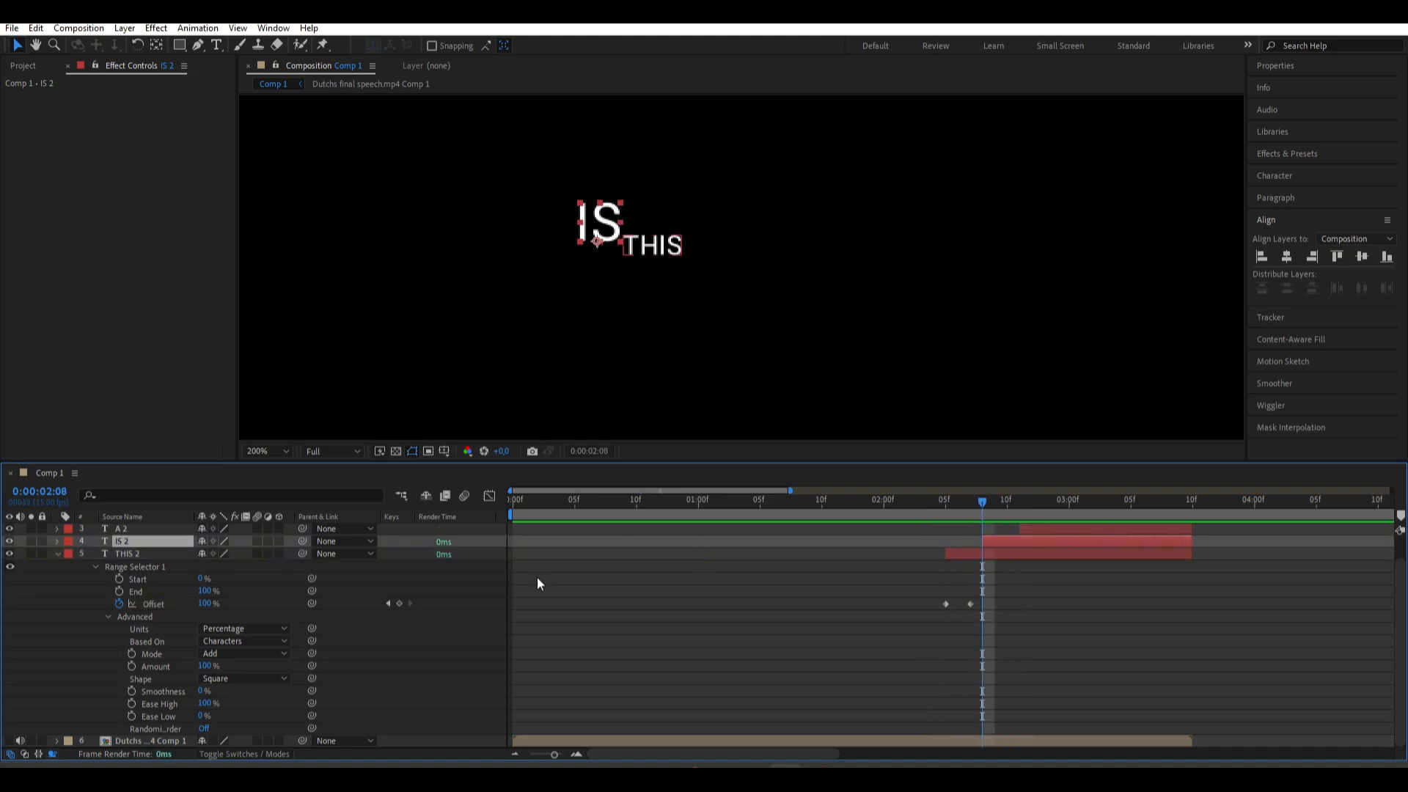
click(57, 541)
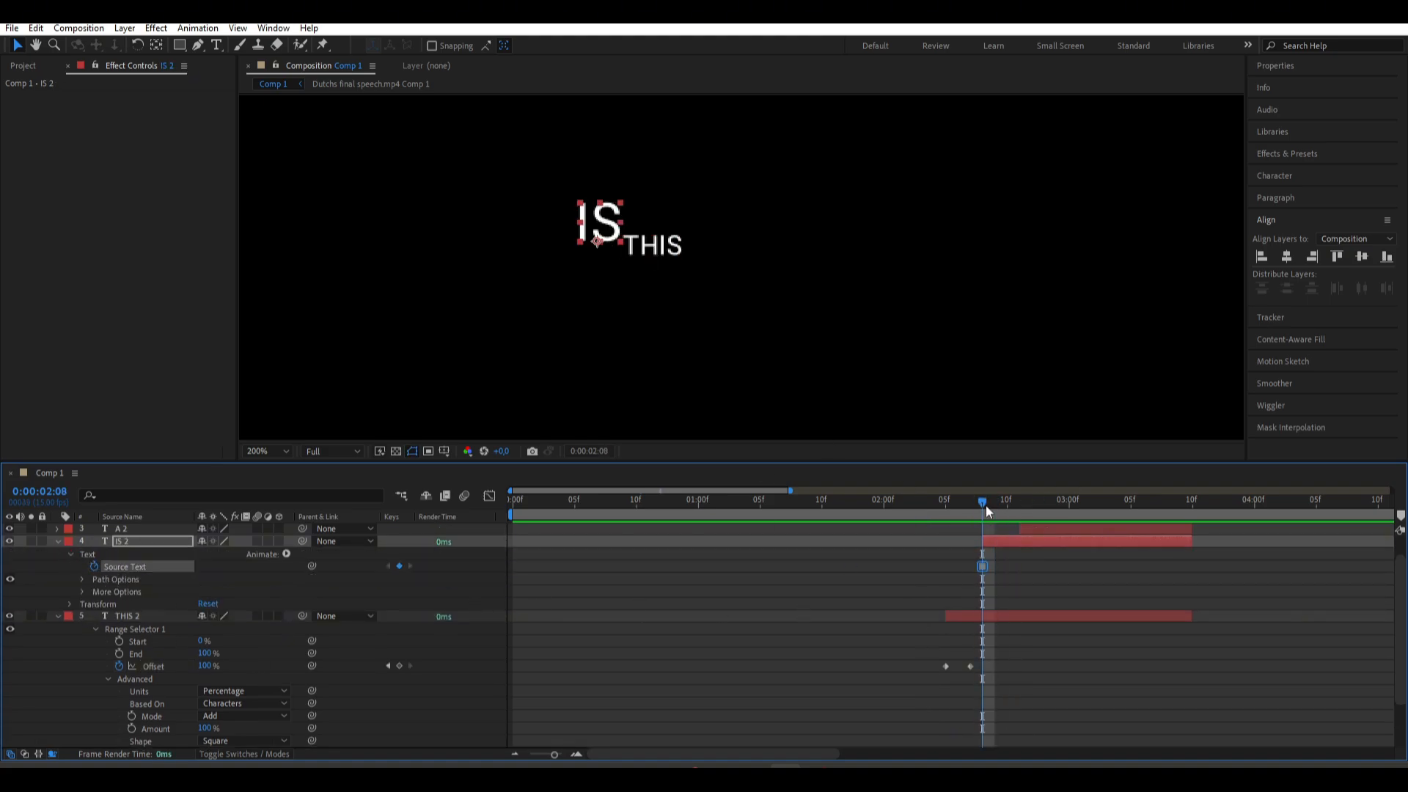
click(1282, 176)
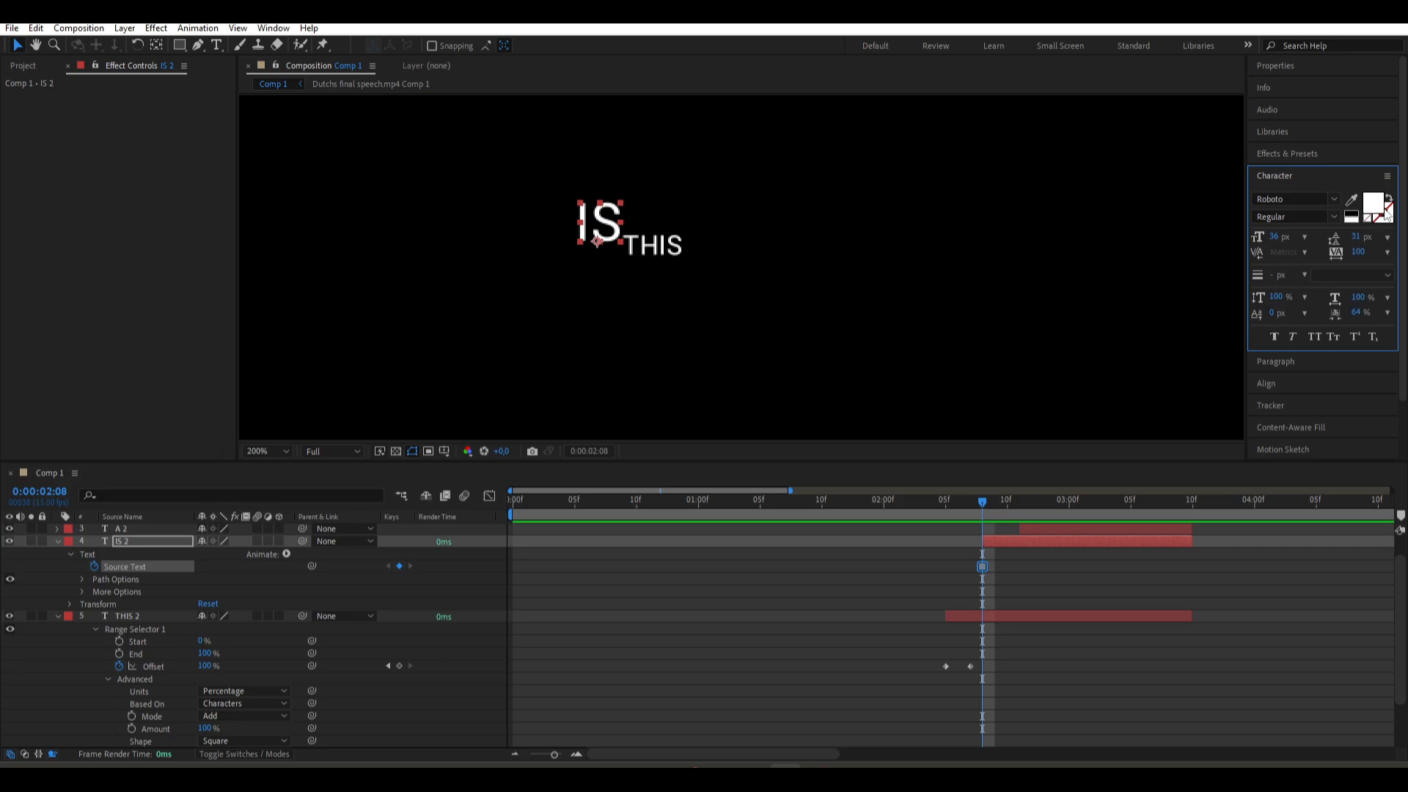
click(1010, 570)
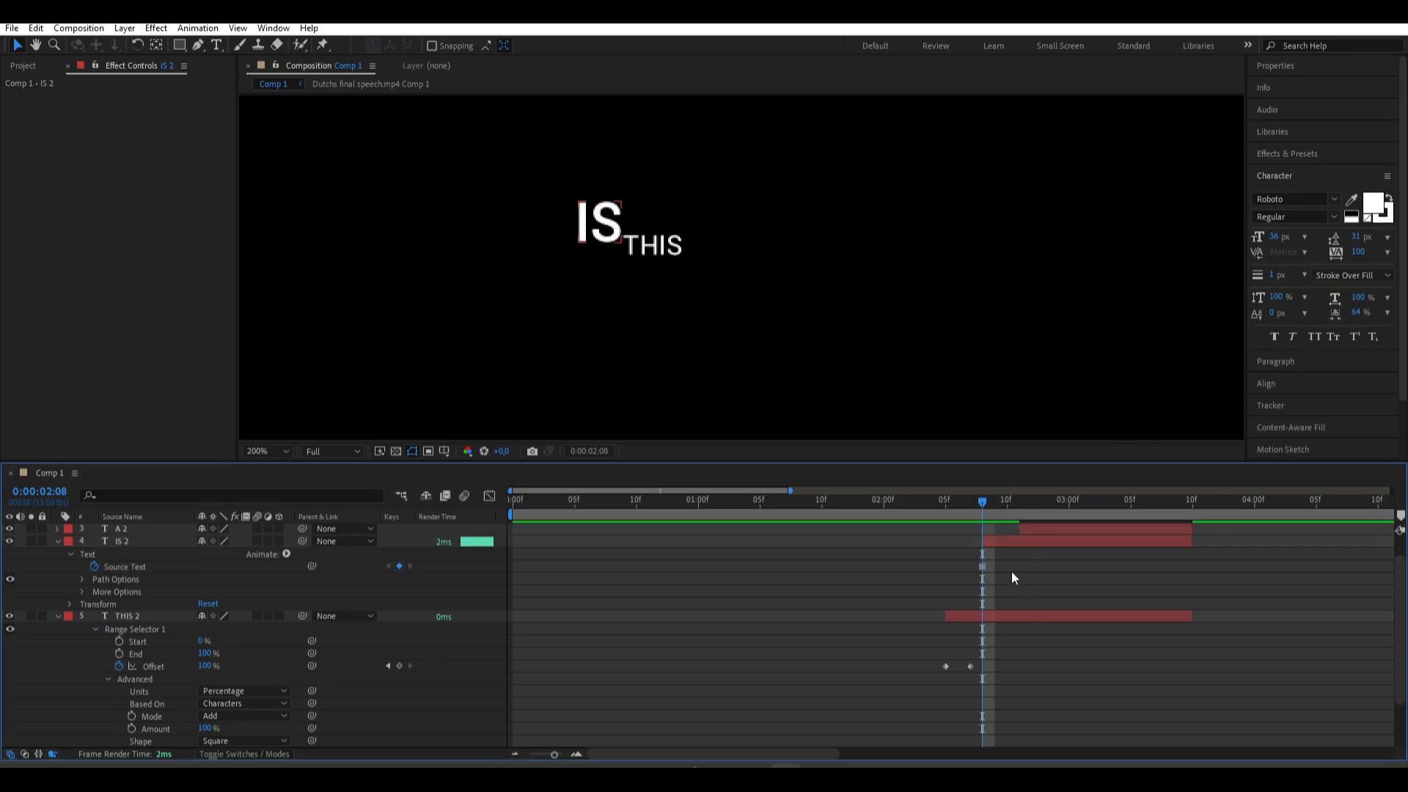
click(1389, 200)
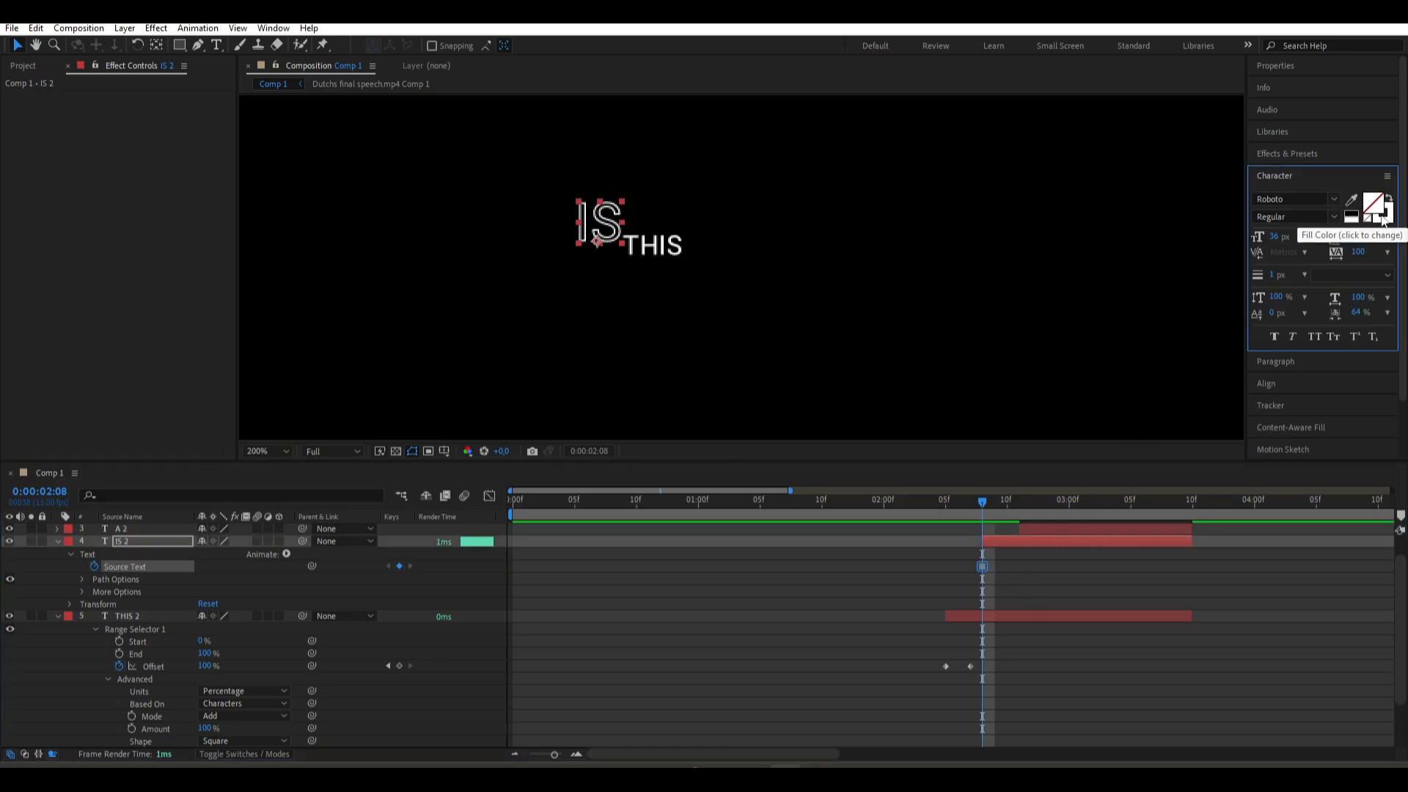
- Keyframe IS 2 with white fill and no stroke at 0:00:02:09, and copy the outline and filled keyframes to 0:00:02:10 and 0:00:02:11
click(988, 500)
click(1389, 200)
click(983, 572)
key(Page_Down)
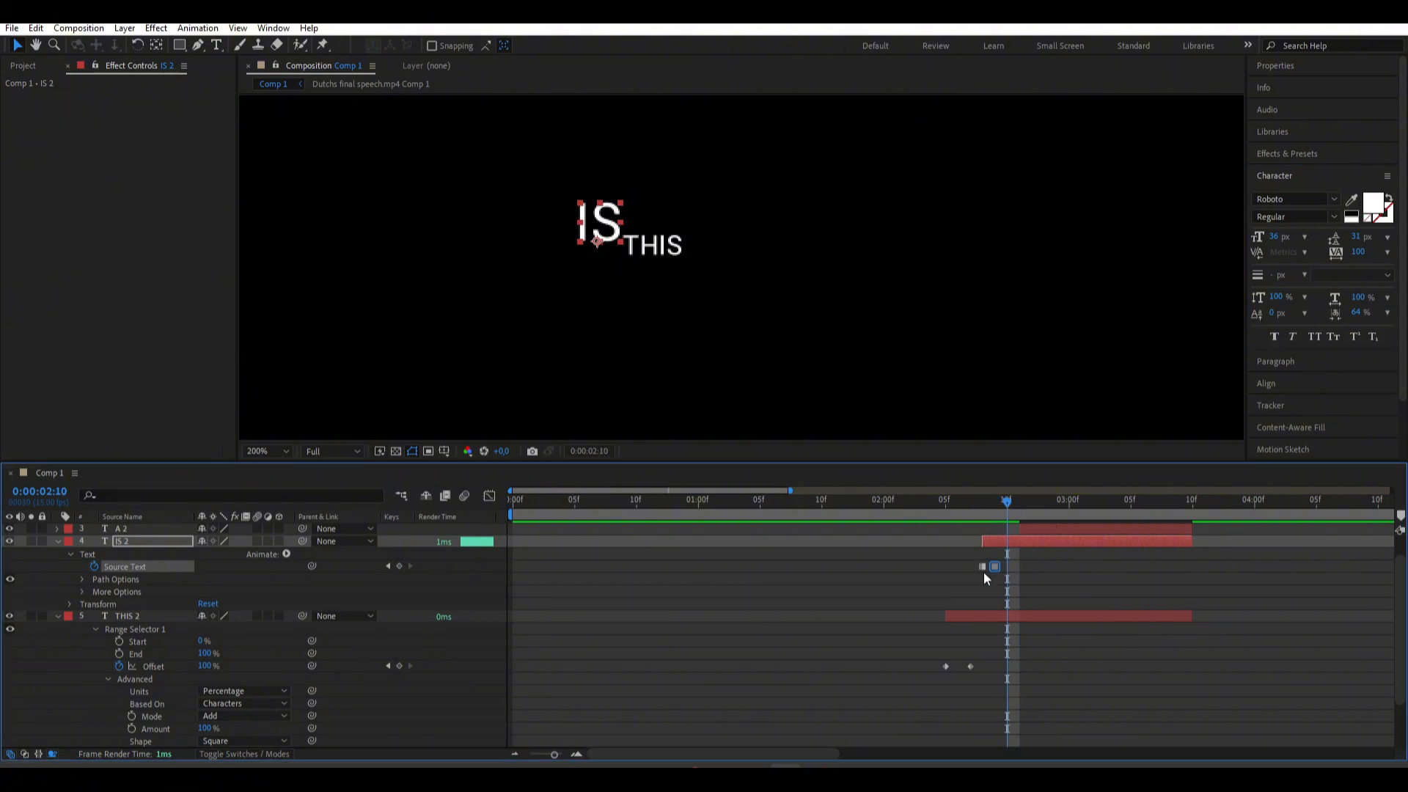
key(ctrl+v)
key(Page_Down)
click(995, 566)
key(ctrl+c)
key(ctrl+v)
- Keyframe the A 2 layer's vertical scale from 75% at 0:00:02:11 to 65% at 0:00:02:12 and collapse the open layer properties
drag(988, 519, 1020, 517)
click(1067, 526)
key(alt+shift+s)
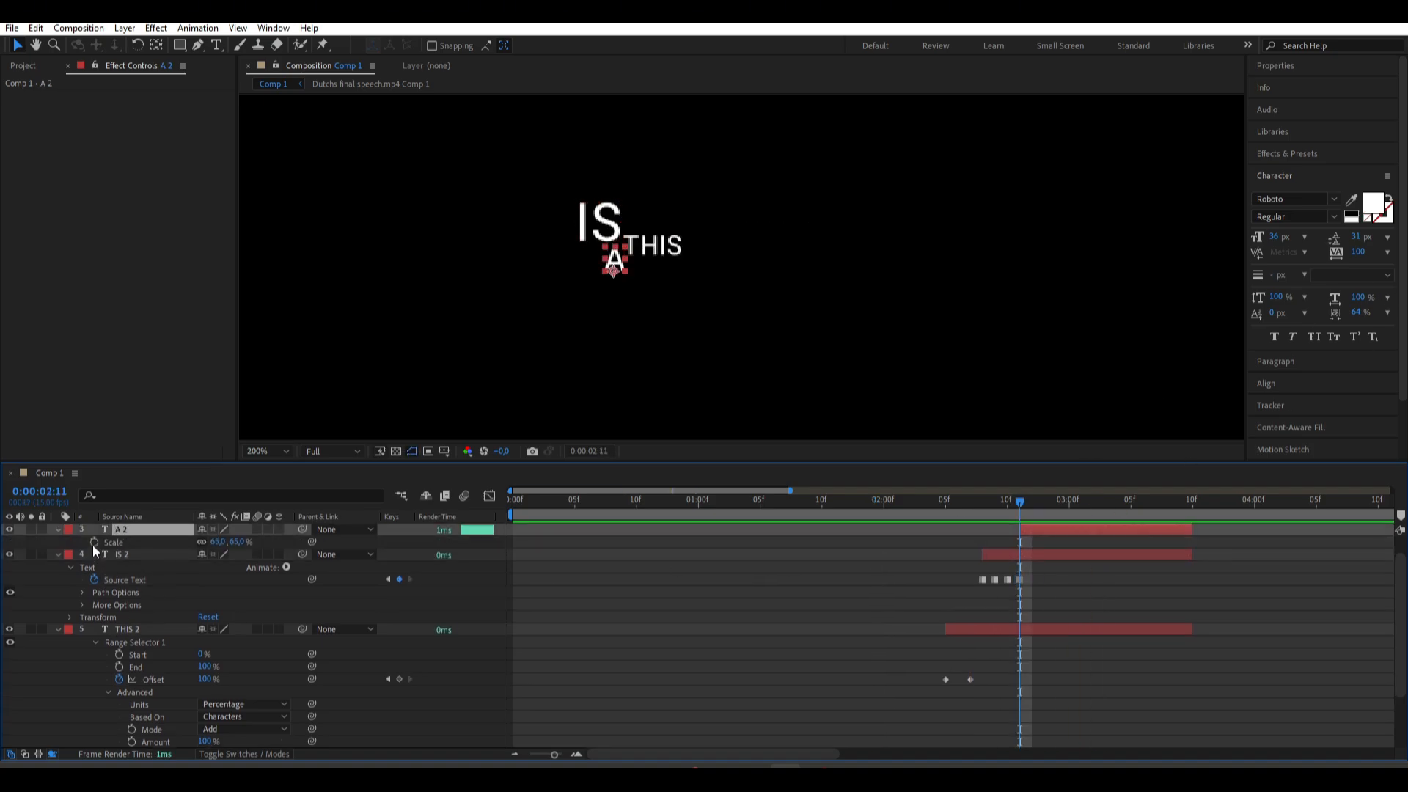
drag(232, 544, 239, 543)
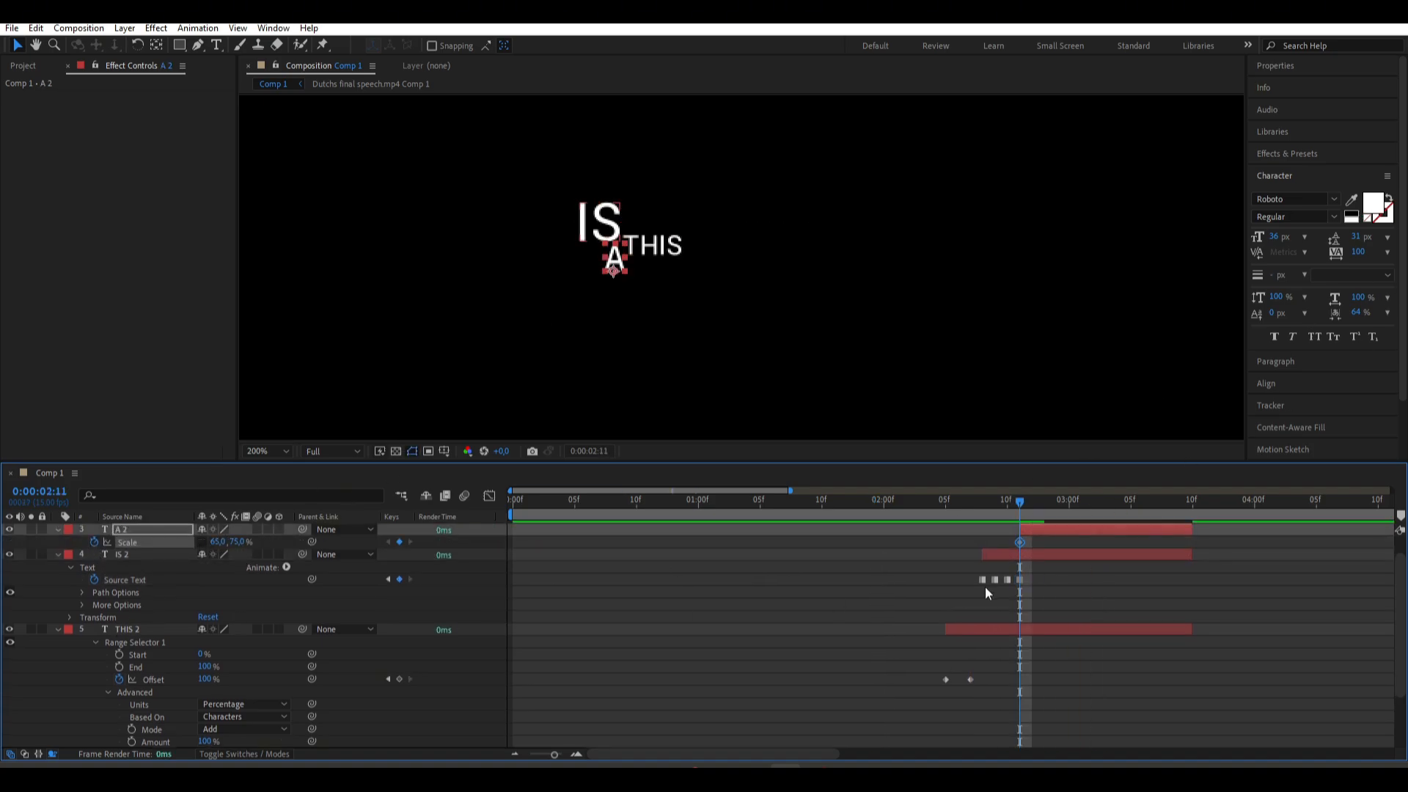
click(969, 504)
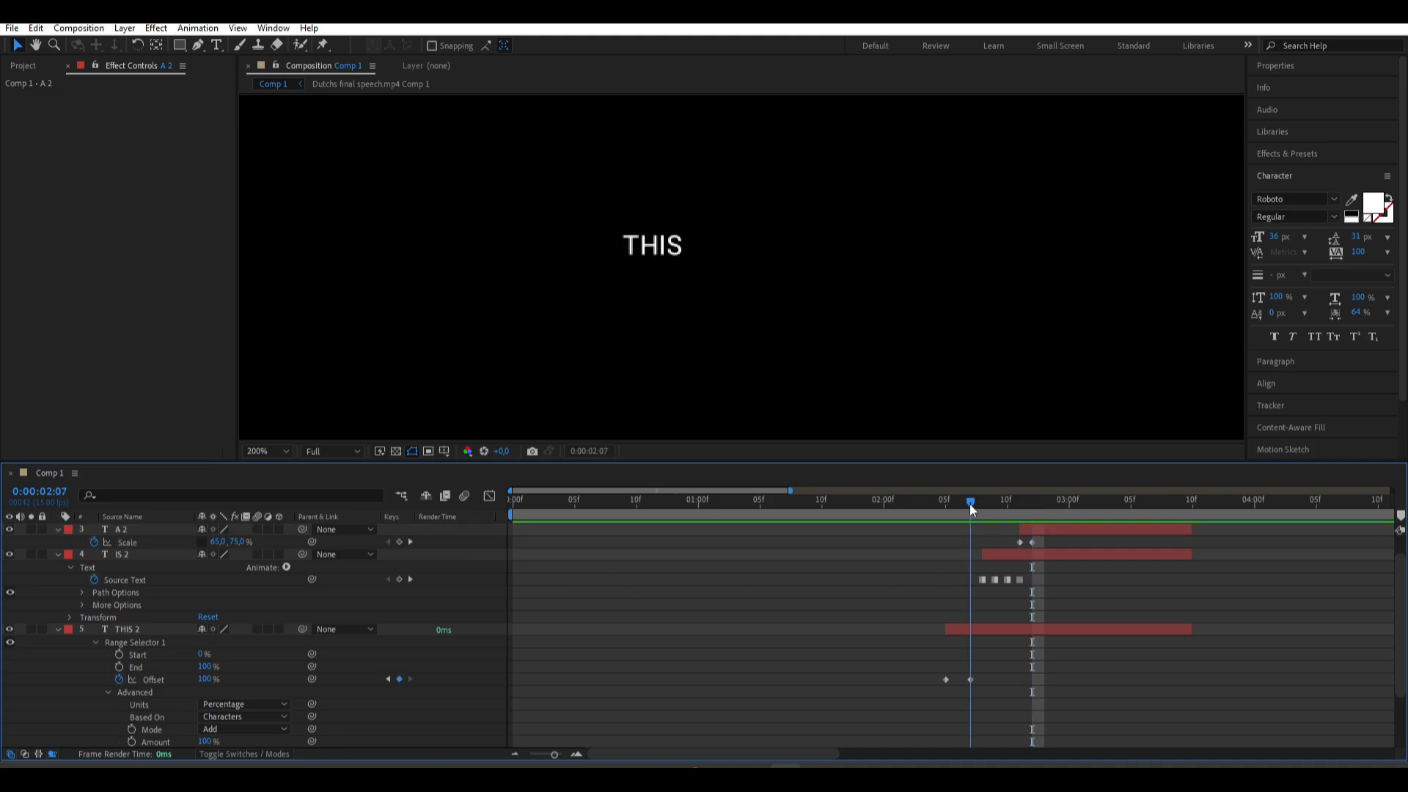
click(1049, 511)
drag(1041, 516, 1037, 525)
click(1036, 554)
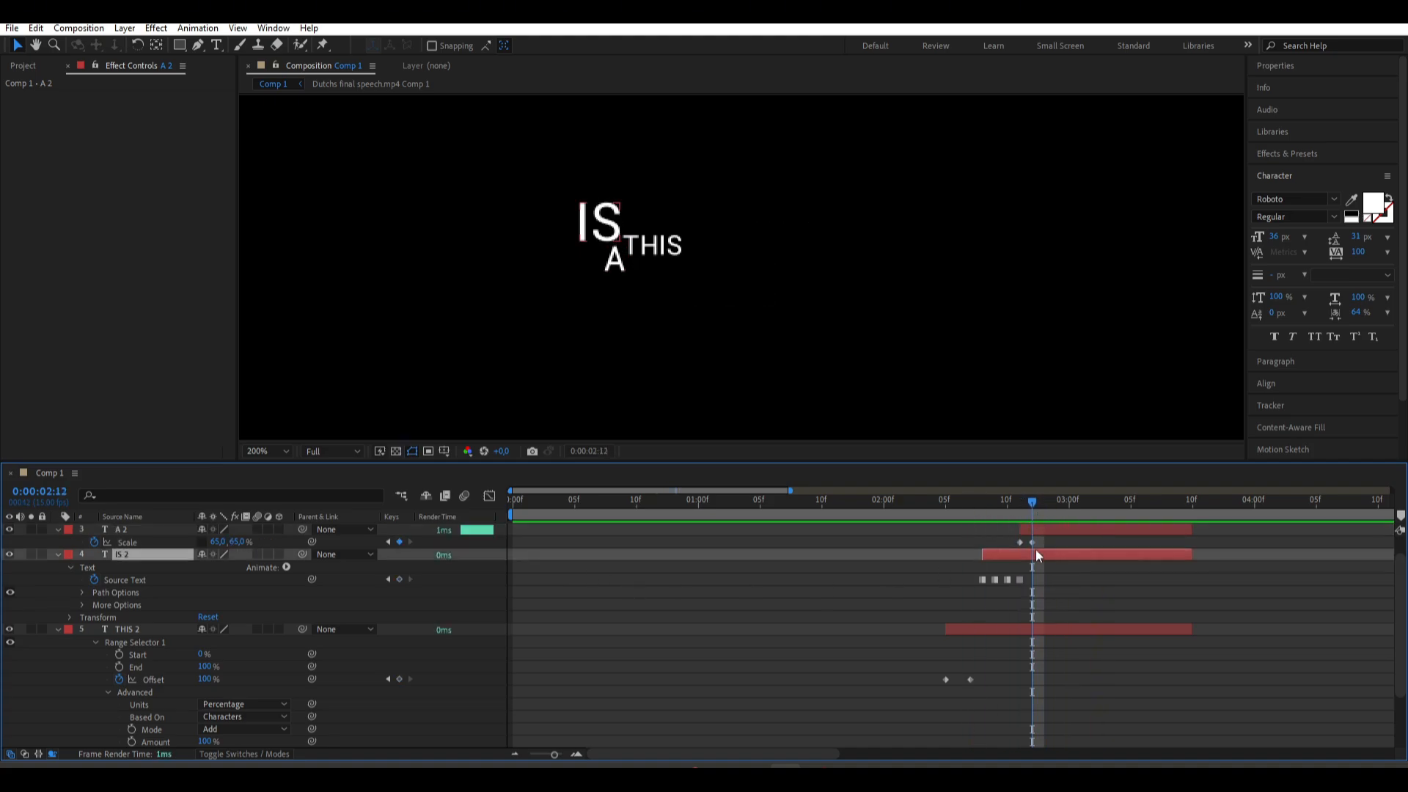
click(1046, 590)
key(u)
- Keyframe the GOOD 2 layer's horizontal scale from 110% at 0:00:02:13 to 100% at 0:00:02:14
click(1056, 542)
key(i)
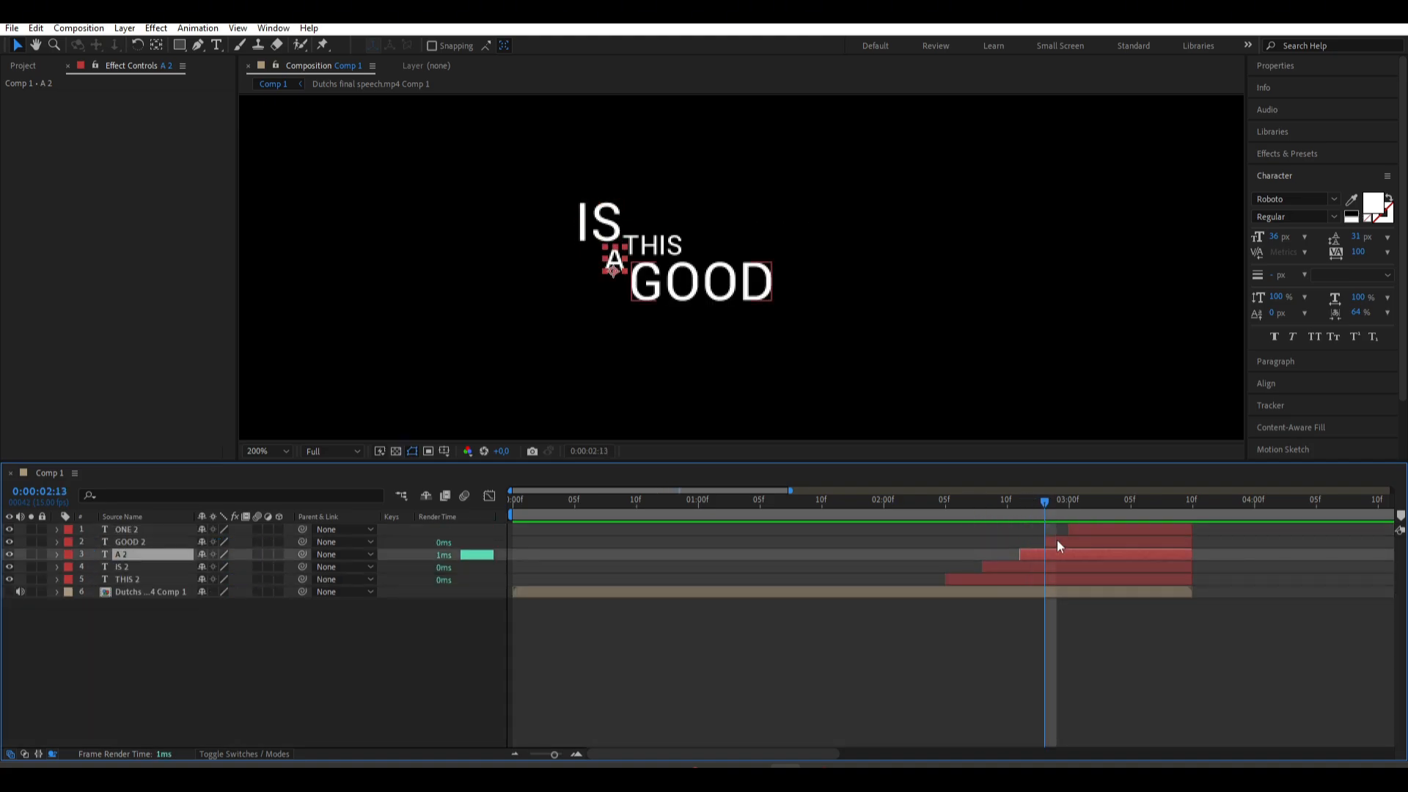
key(s)
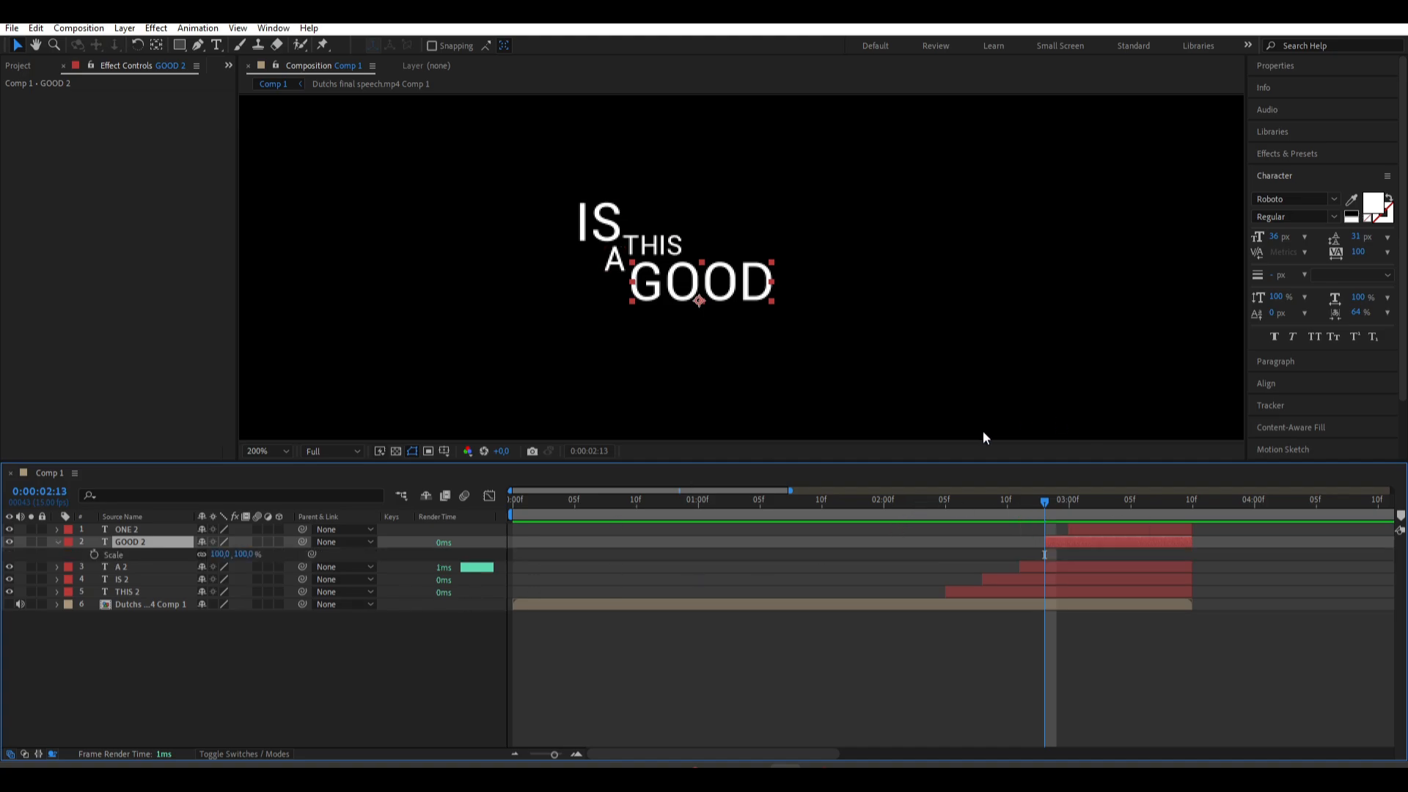
click(94, 555)
drag(220, 554, 227, 555)
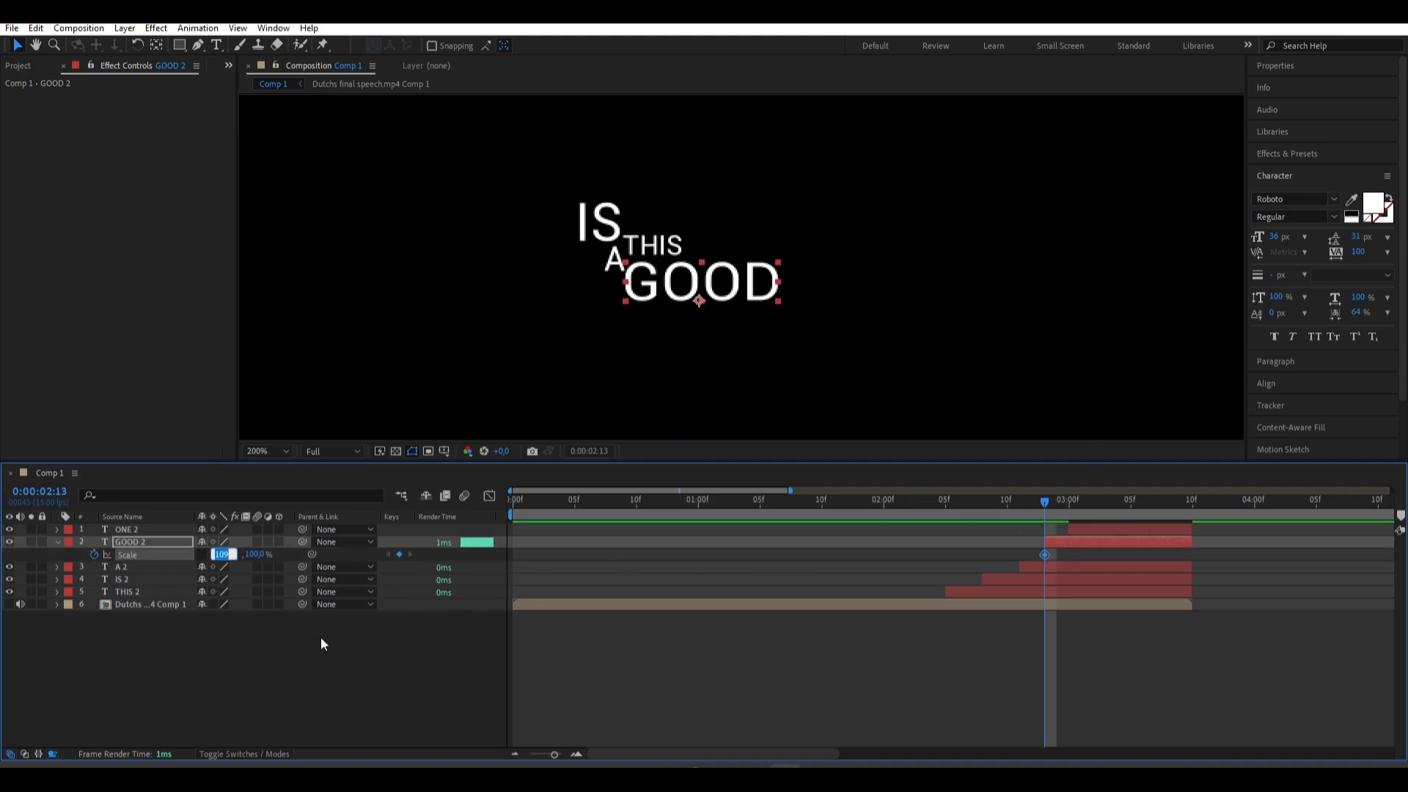
text(110)
key(Return)
key(Page_Down)
click(220, 554)
text(100)
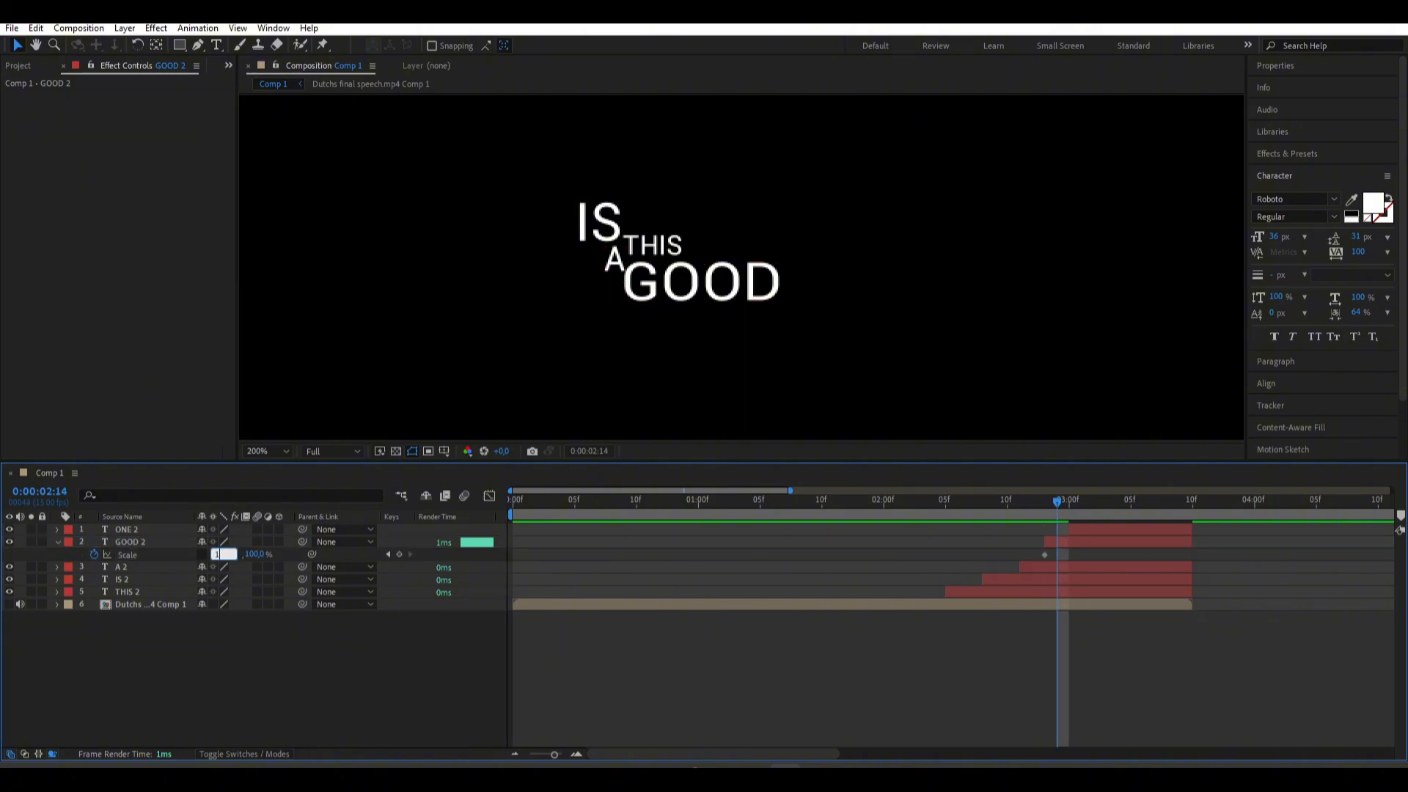
key(Return)
- Set the ONE 2 layer's vertical position to 530 at 0:00:03:00 and preview the animation from 0:00:02:05
drag(1058, 498, 1069, 499)
click(1079, 529)
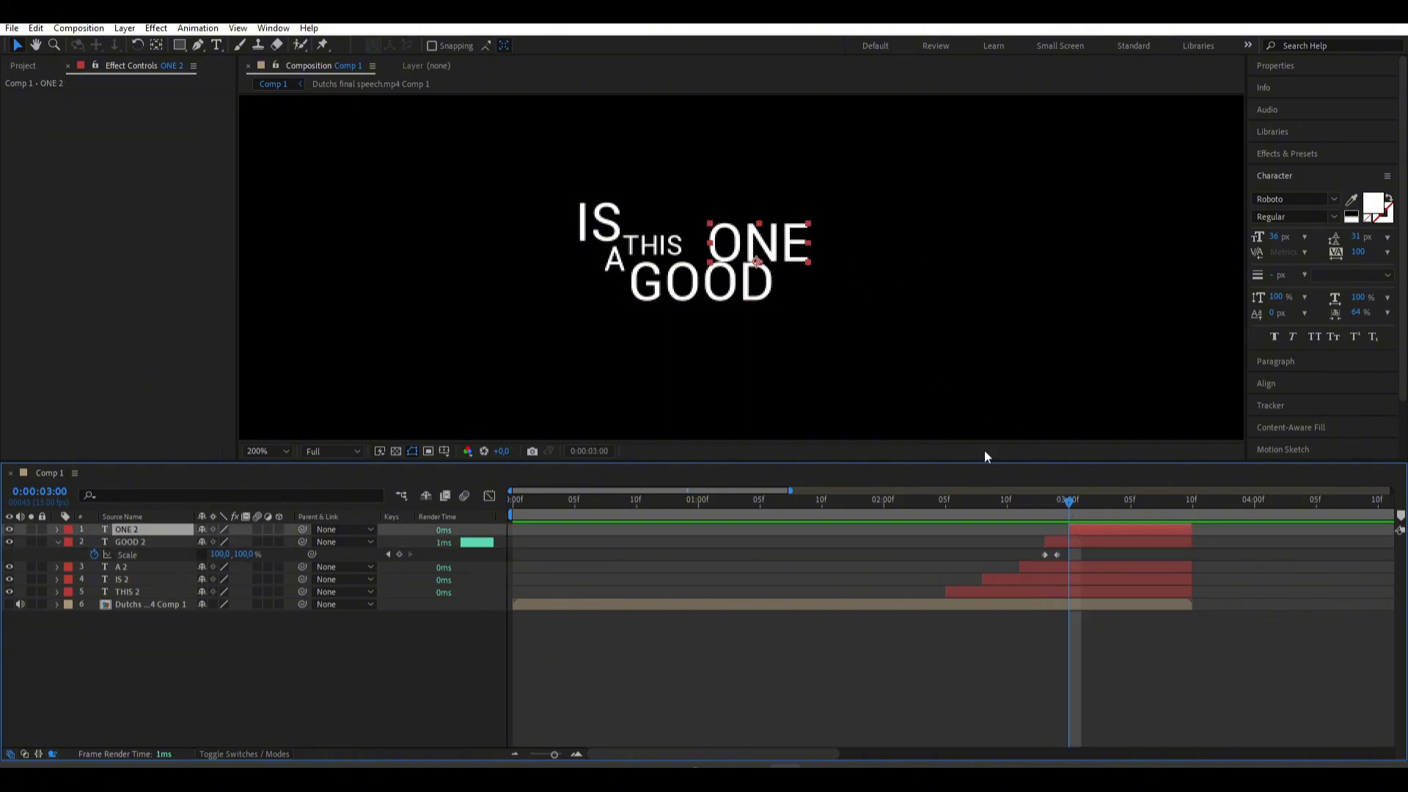
key(p)
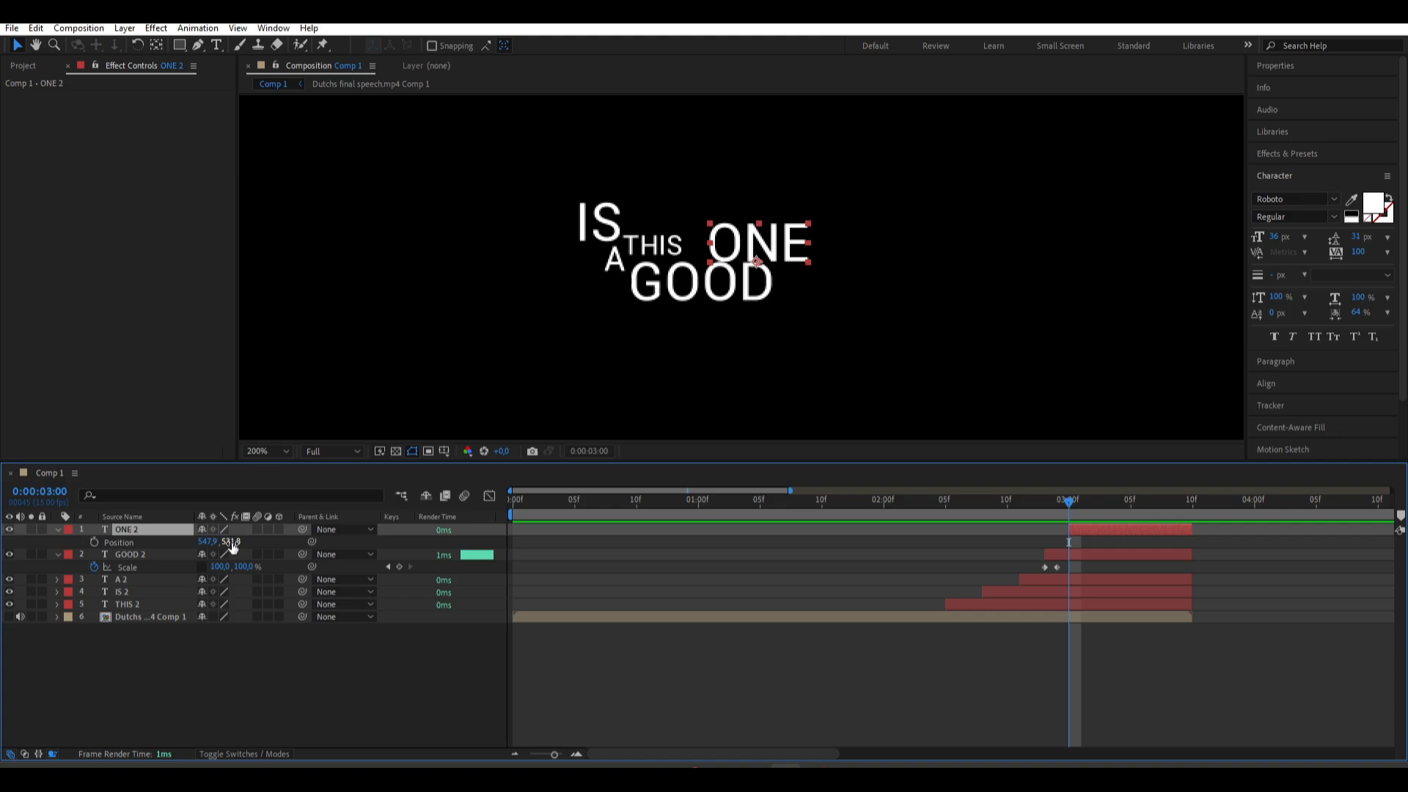
drag(232, 544, 230, 544)
click(1150, 521)
click(942, 508)
key(space)
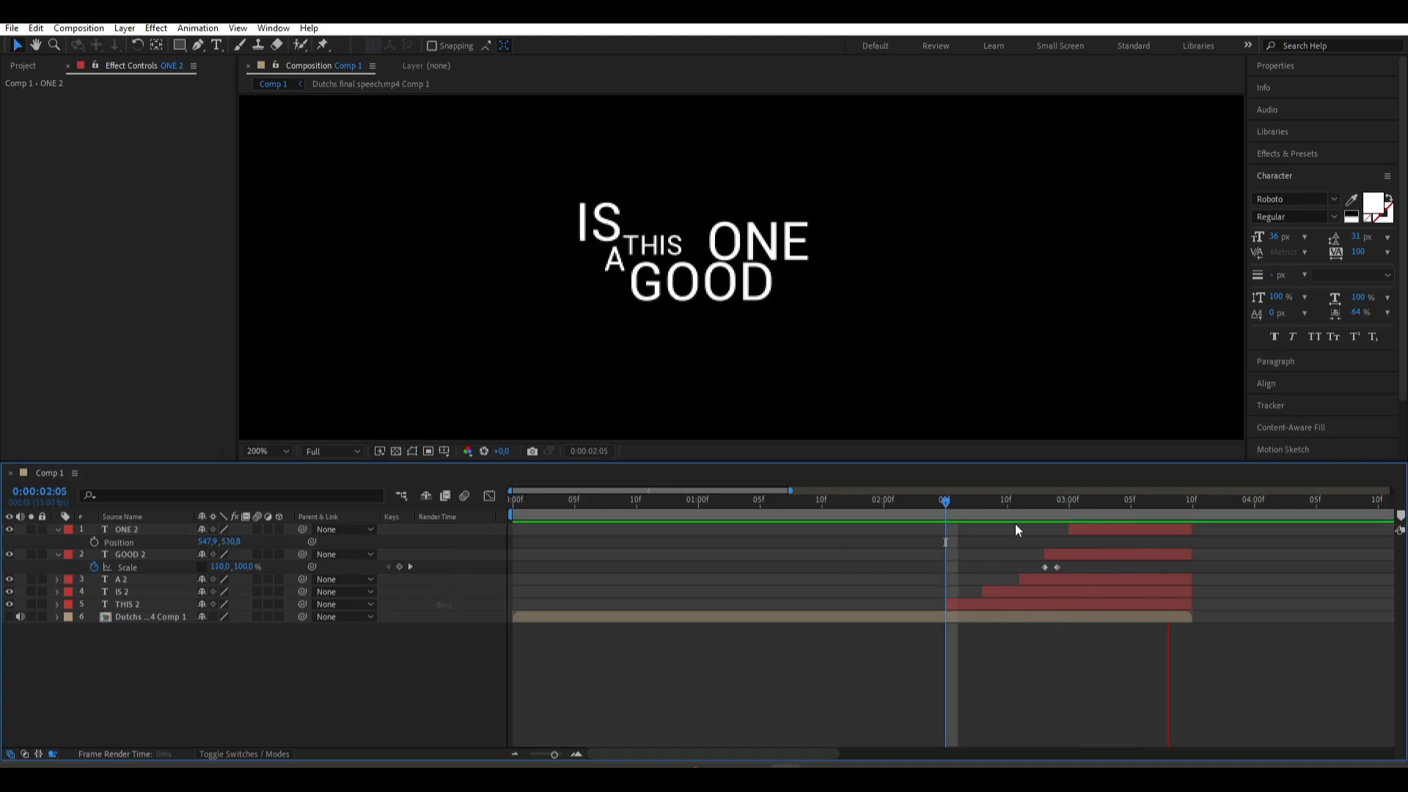
- Keyframe the ONE 2 layer's opacity on every frame from 0% at 0:00:03:00 to 100% at 0:00:03:03 and preview the animation
click(1069, 506)
click(1072, 528)
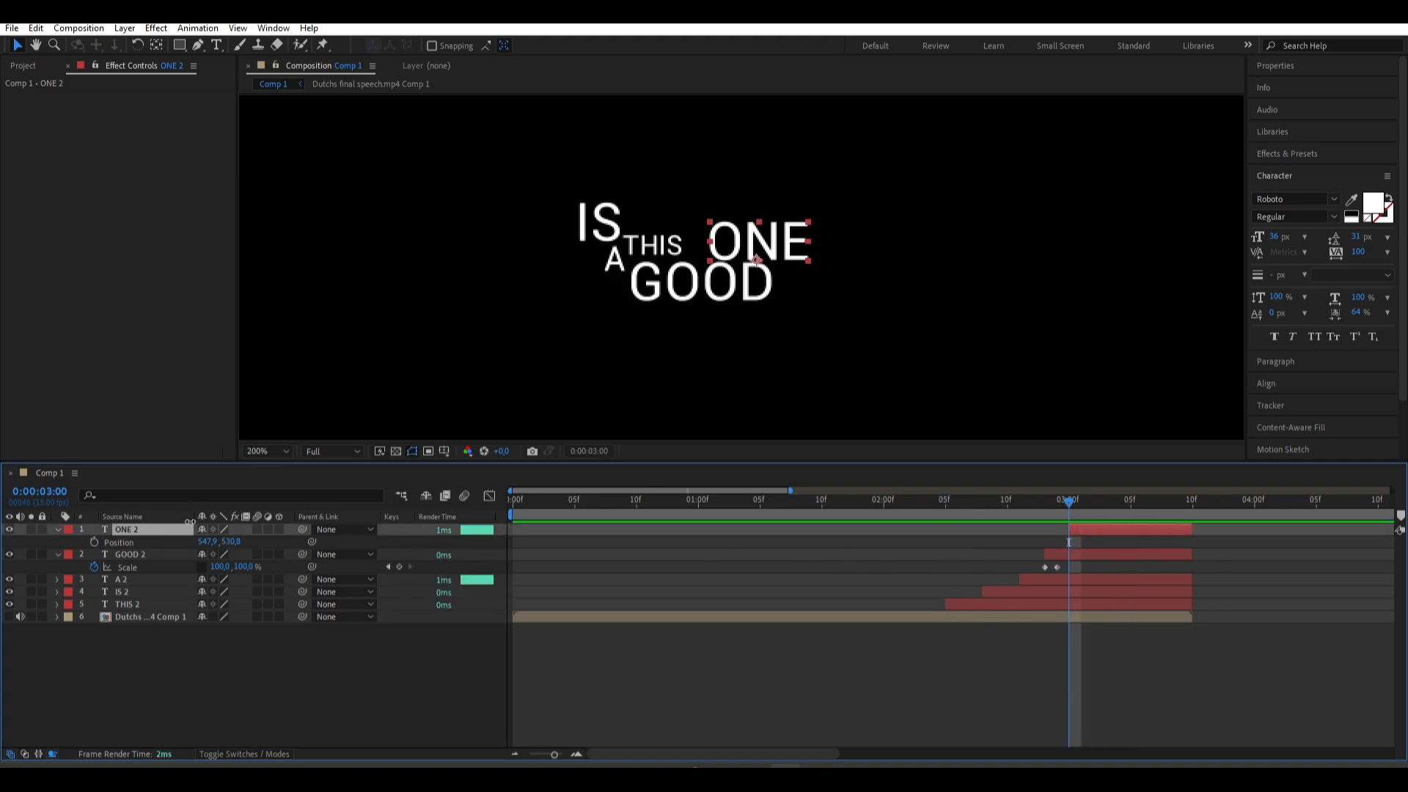
click(94, 542)
drag(206, 542, 943, 526)
key(Page_Down)
key(Page_Down)
key(Page_Down)
click(916, 508)
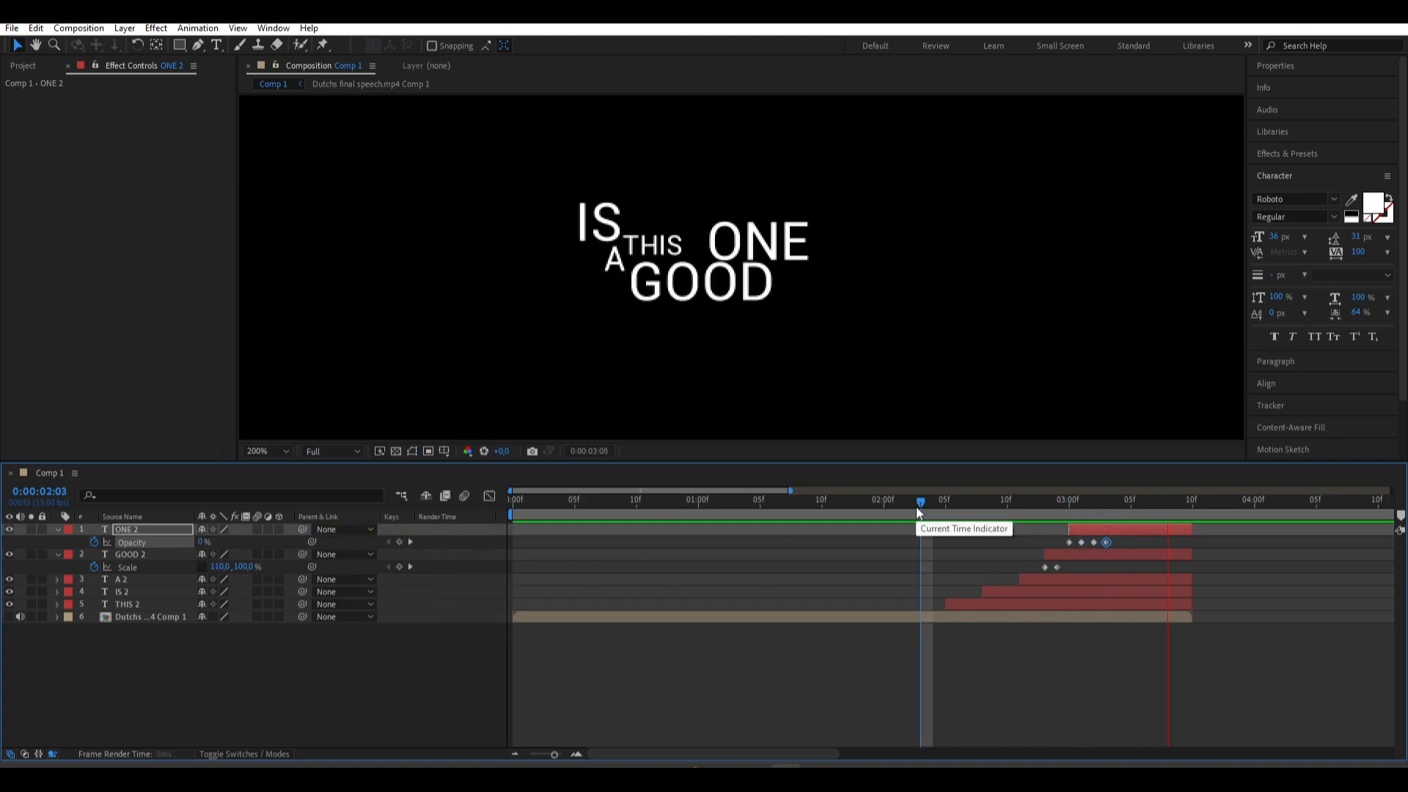
click(971, 674)
click(974, 515)
key(space)
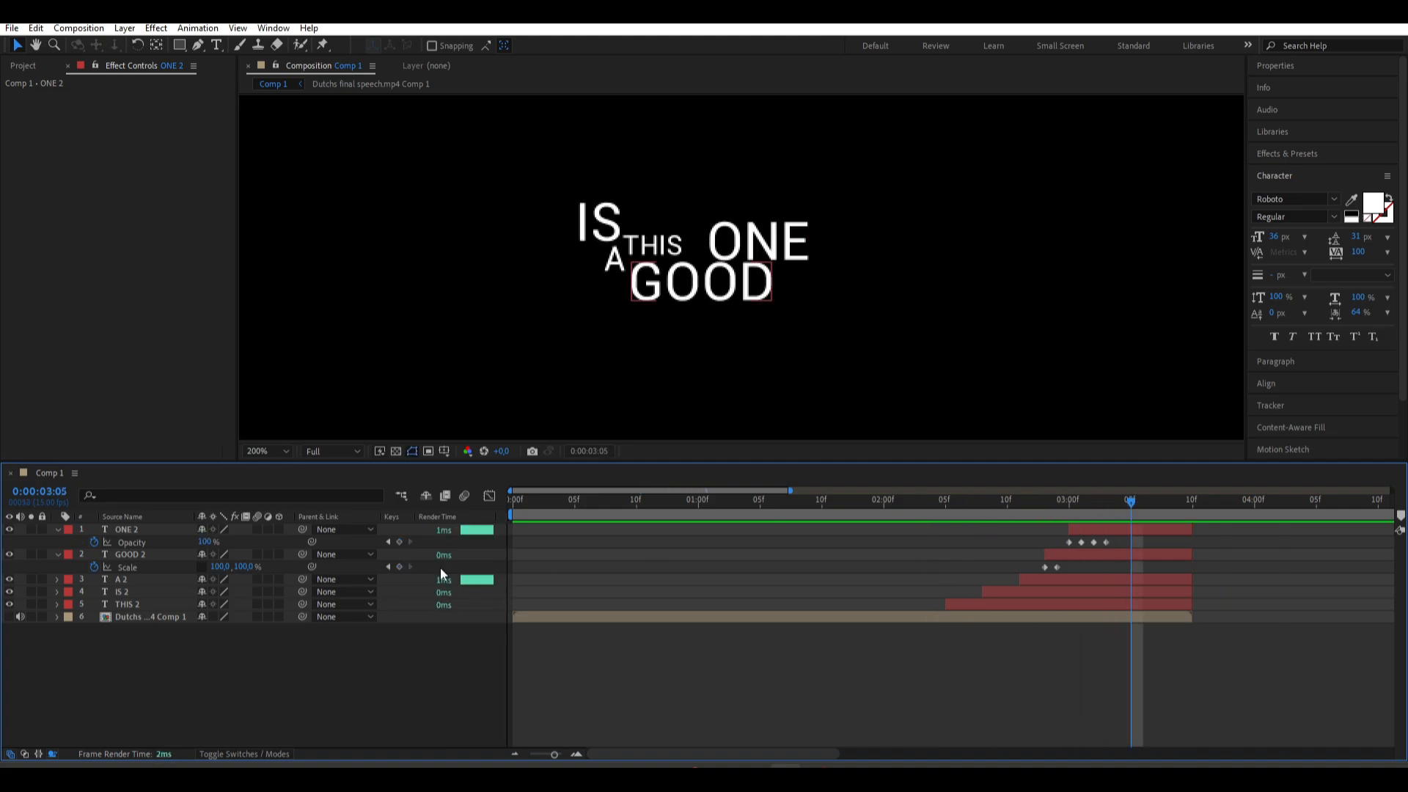
- Enable motion blur on the five text layers and pre-compose them into a composition named t
key(u)
drag(242, 580, 248, 534)
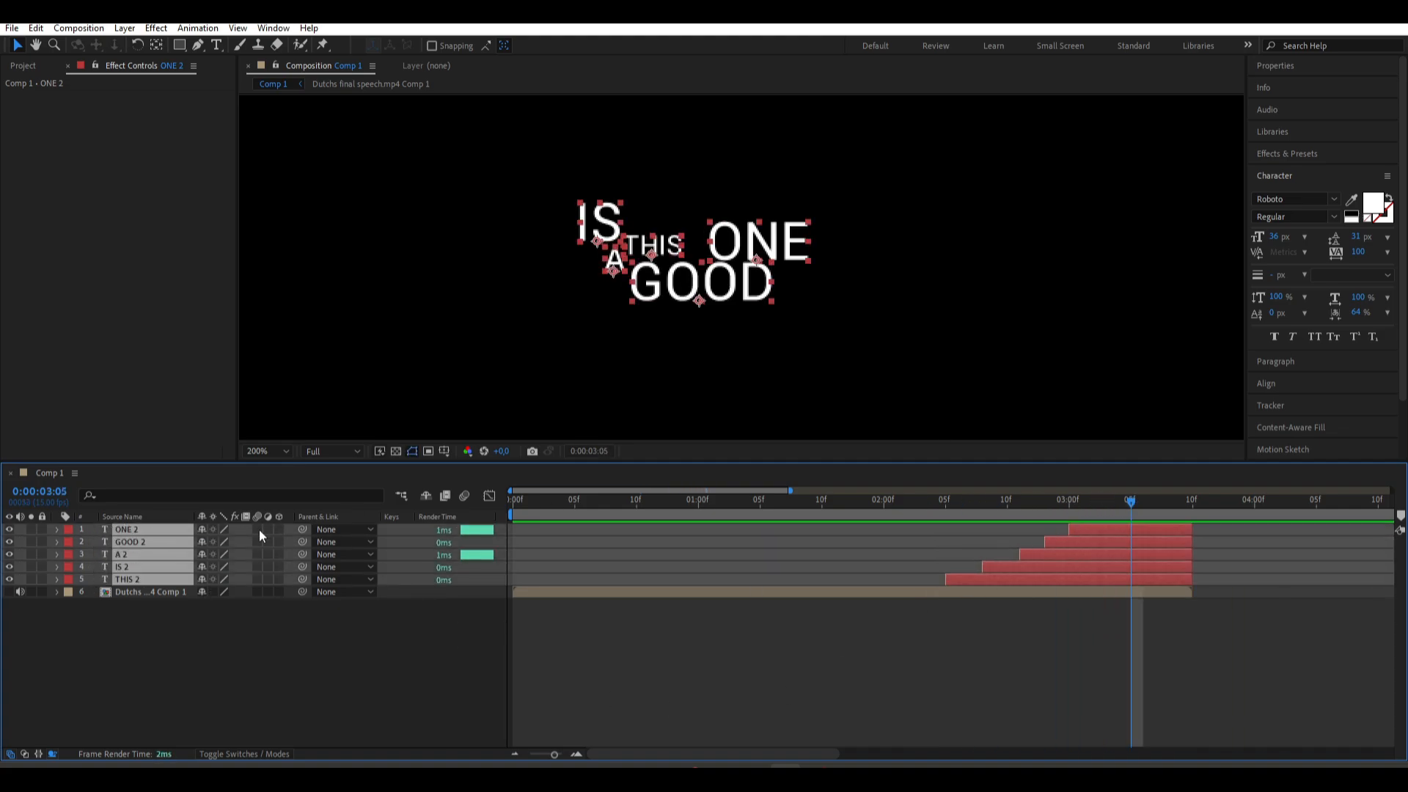
click(258, 530)
right_click(142, 572)
click(183, 517)
text(t)
click(743, 485)
- Make the Dutchs final speech footage layer visible beneath the t layer
click(921, 501)
click(72, 541)
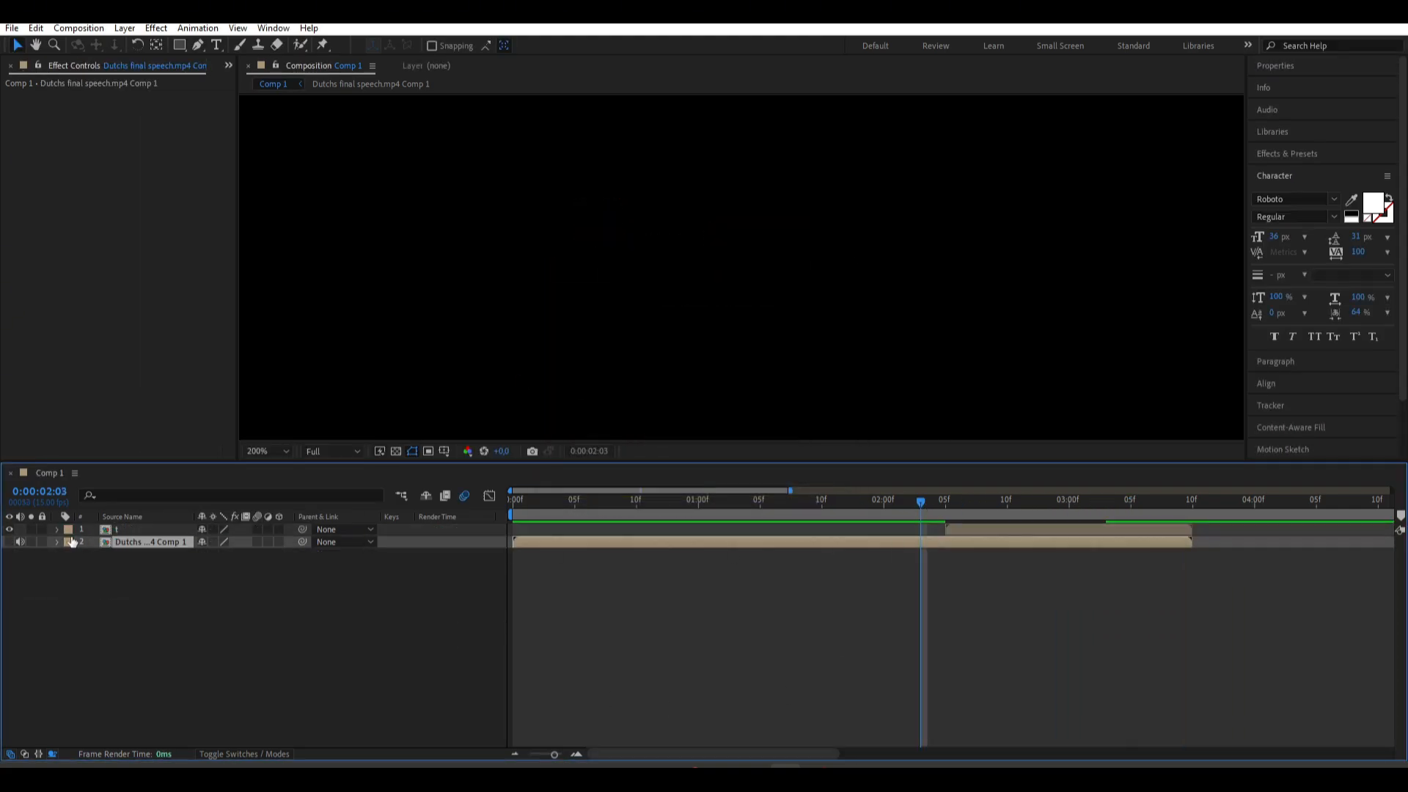
click(10, 541)
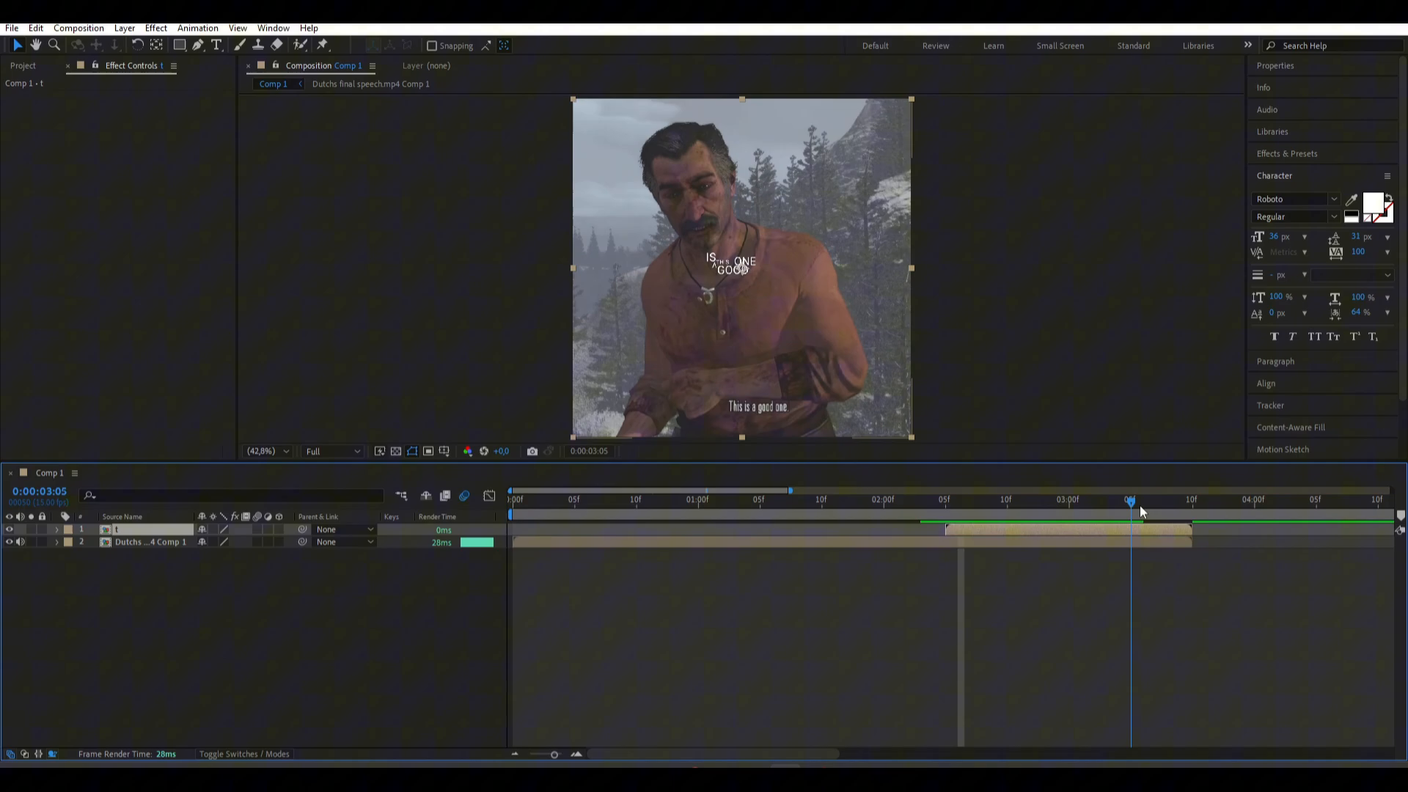
- Set the t layer's scale to 125% while viewing the full text at 0:00:03:06
drag(1140, 504, 1144, 504)
text(s)
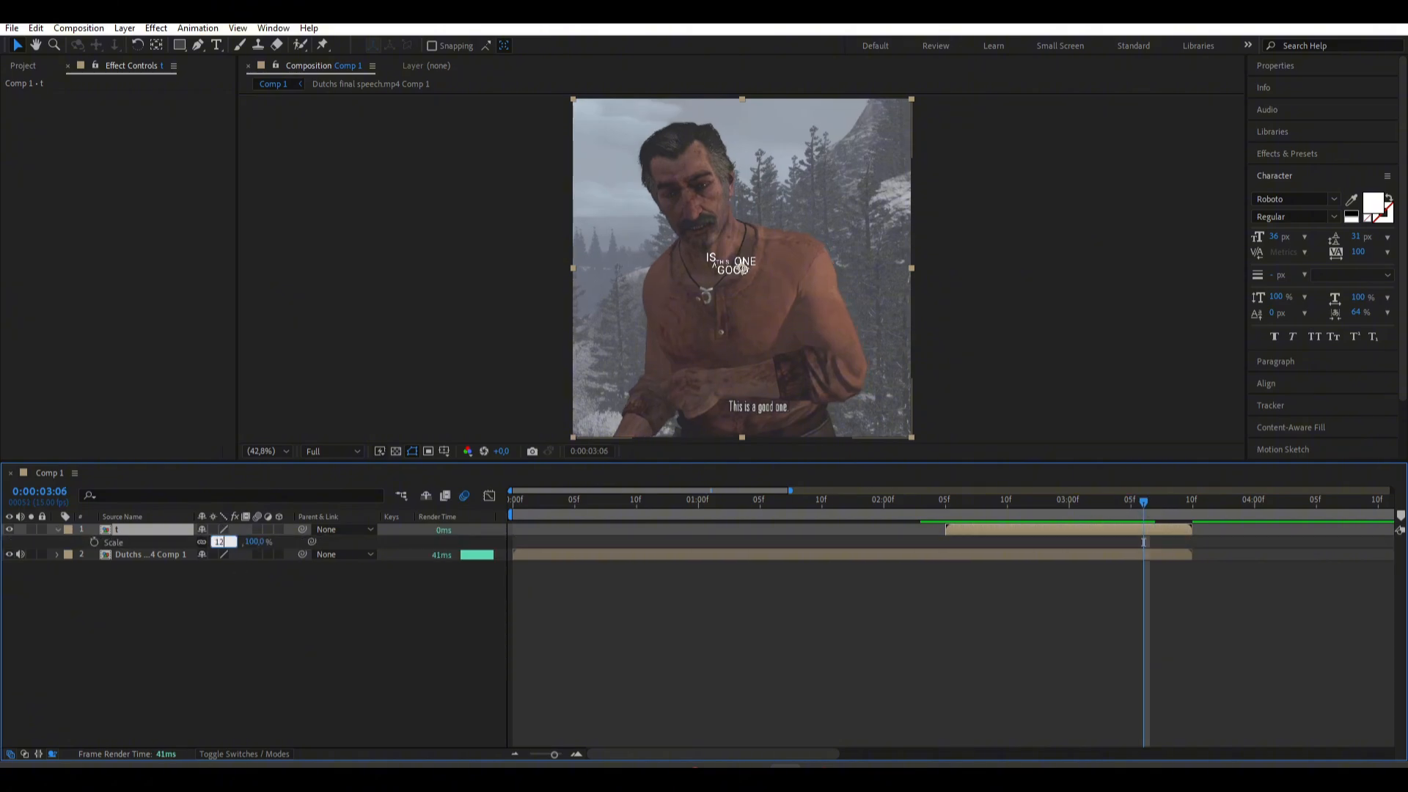
text(125)
click(687, 643)
- Make the t layer 3D and set its Z Rotation to -1°
click(1038, 528)
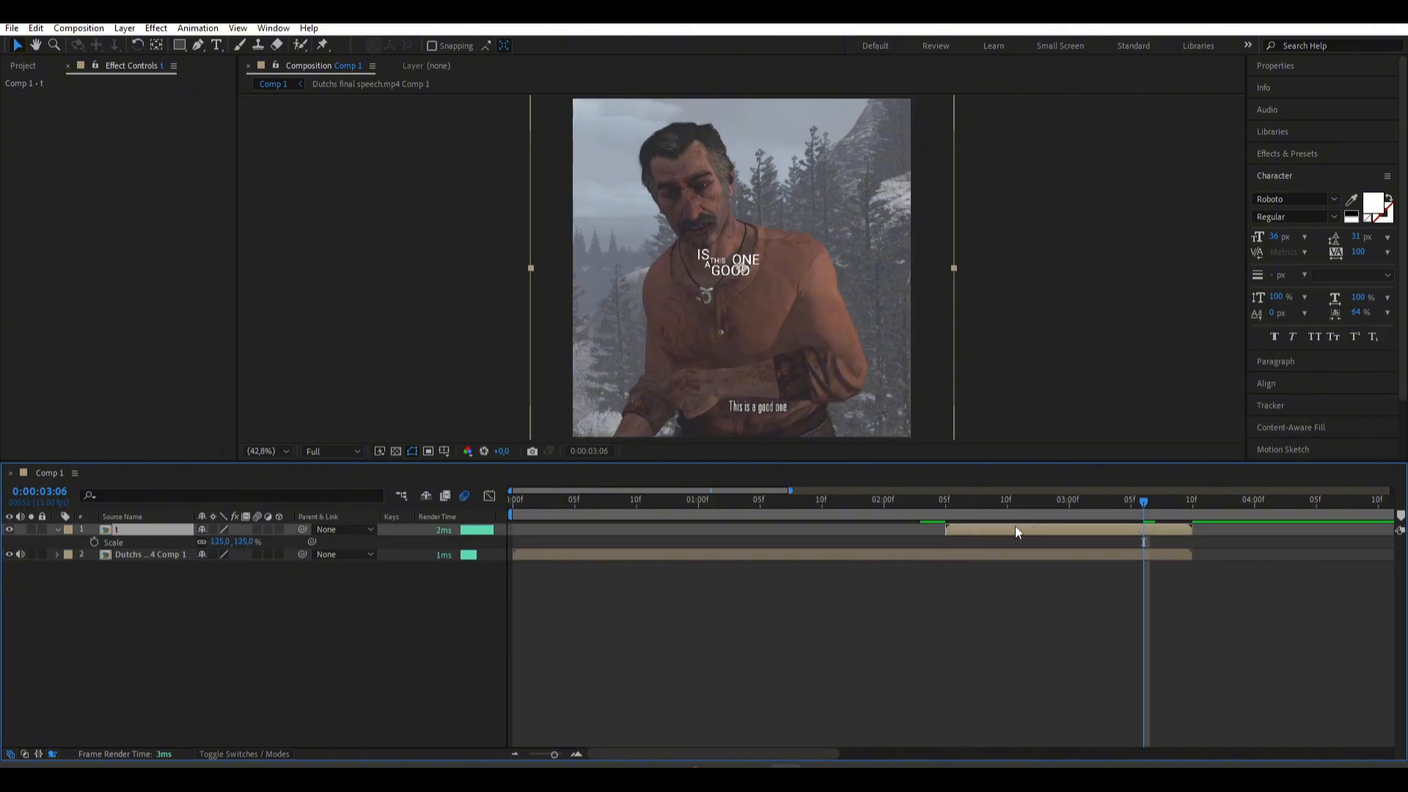
key(r)
click(278, 529)
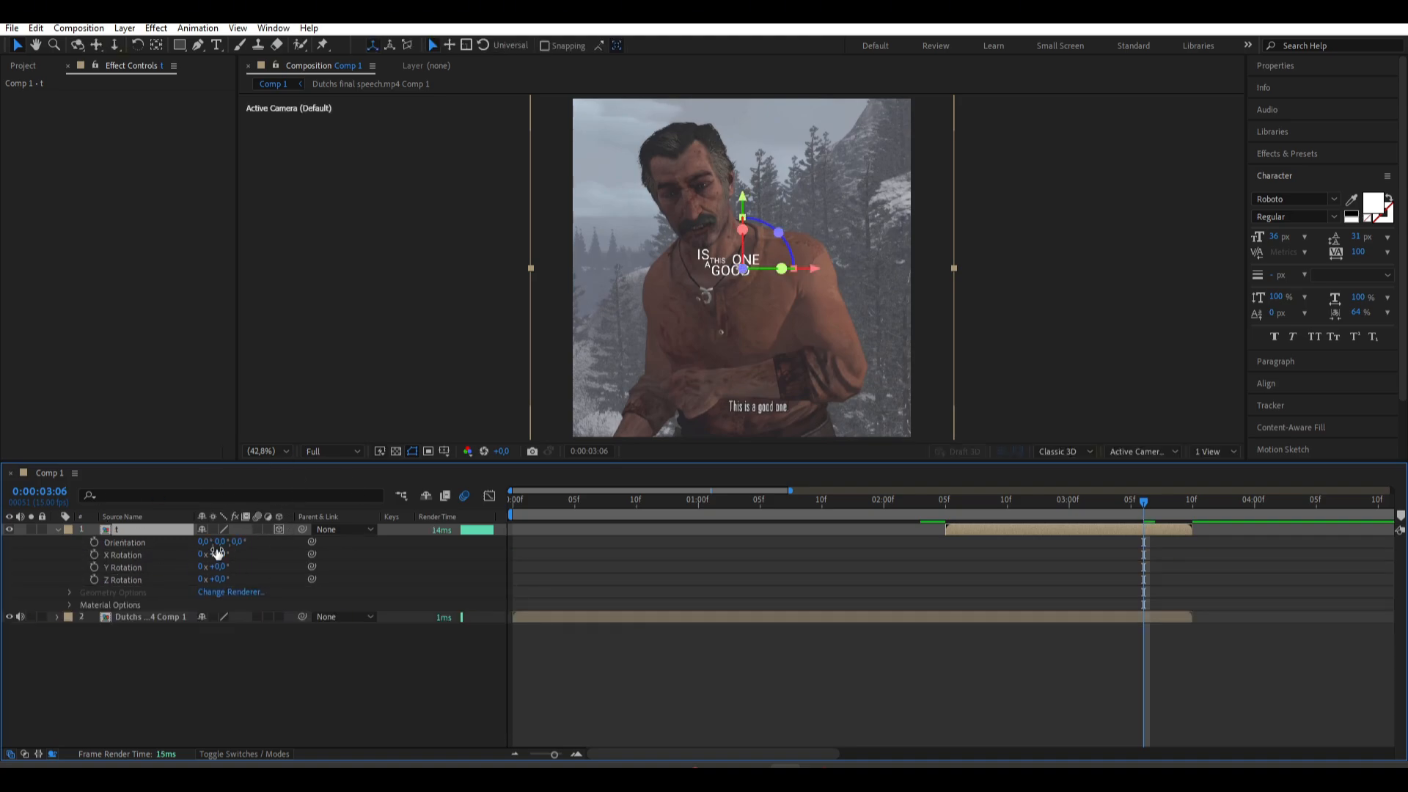
click(253, 664)
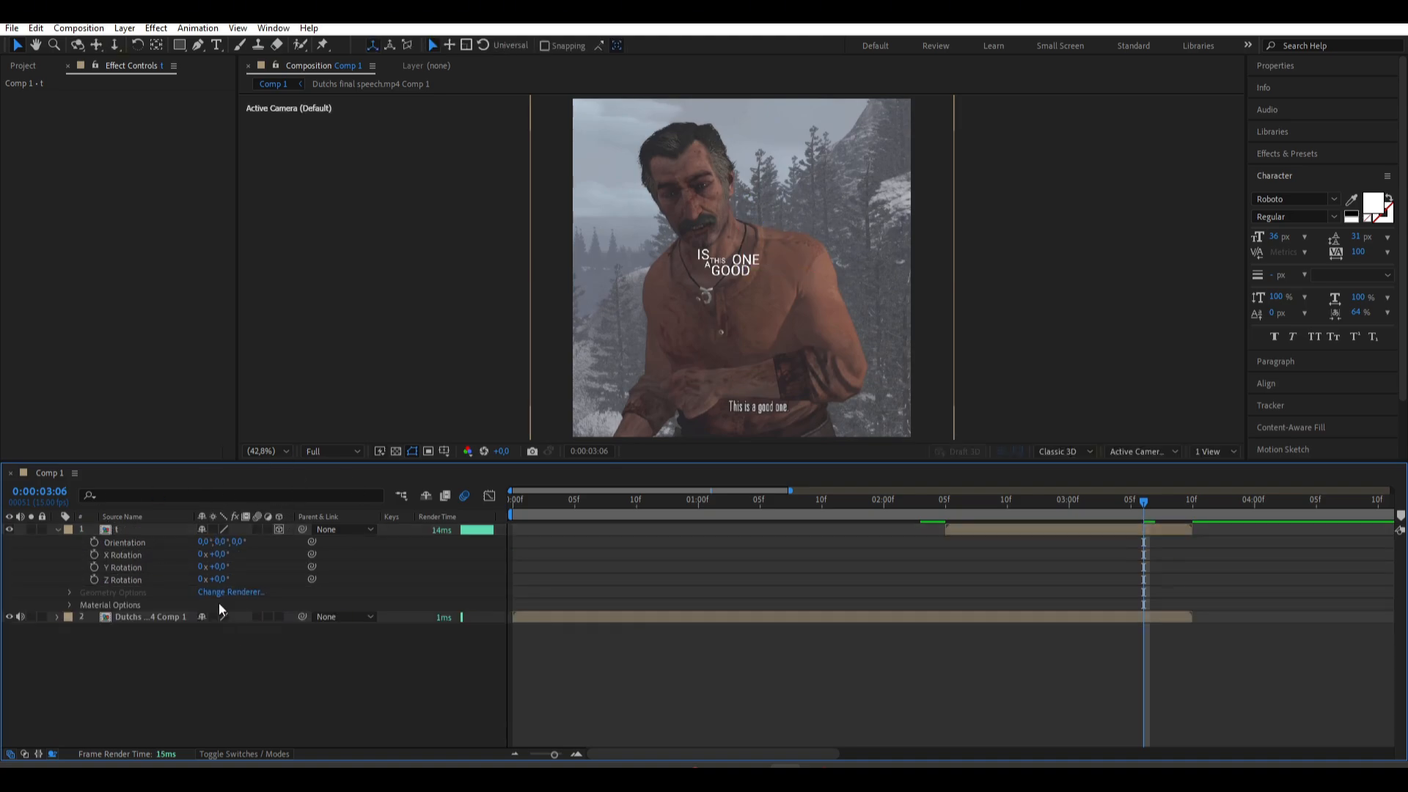
text(-1)
key(Return)
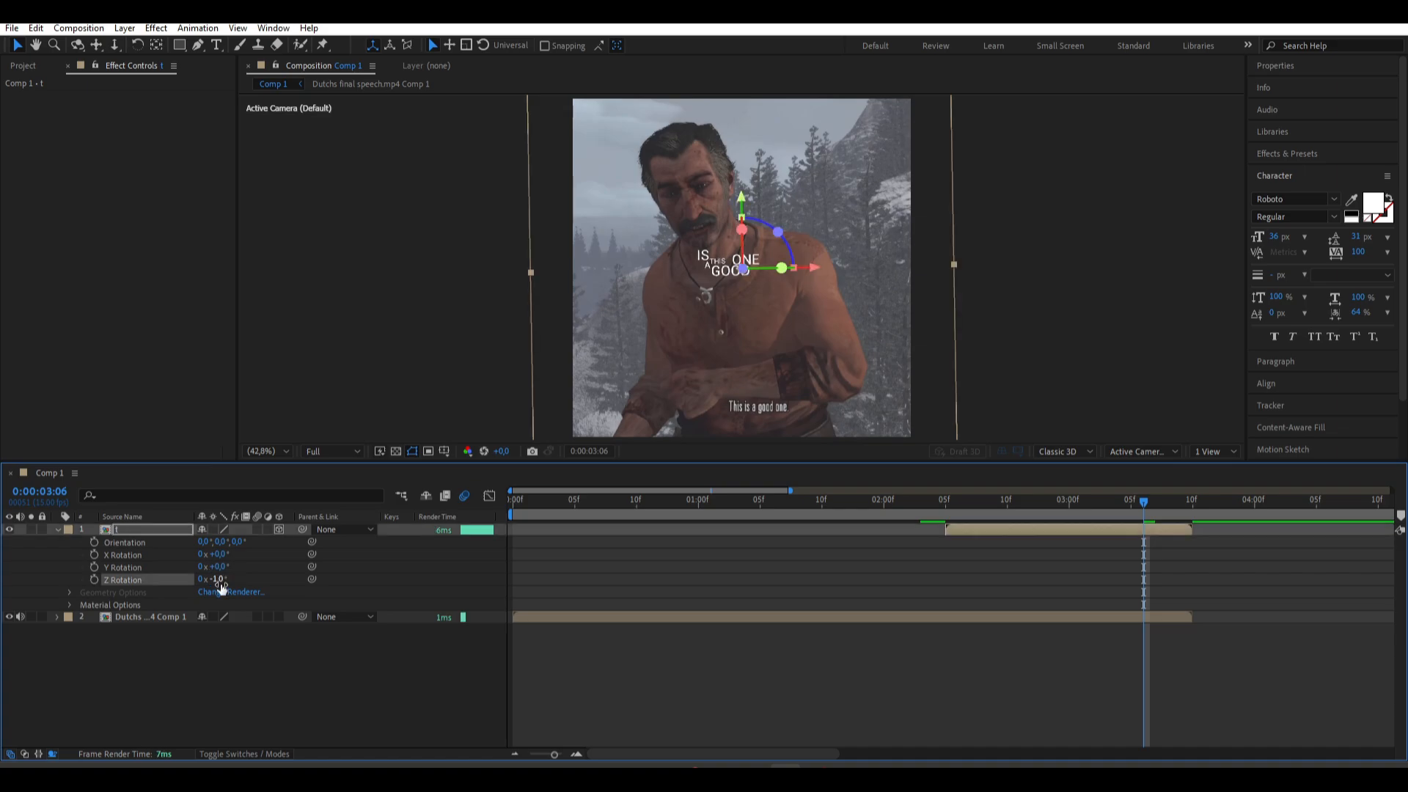
drag(212, 581, 238, 606)
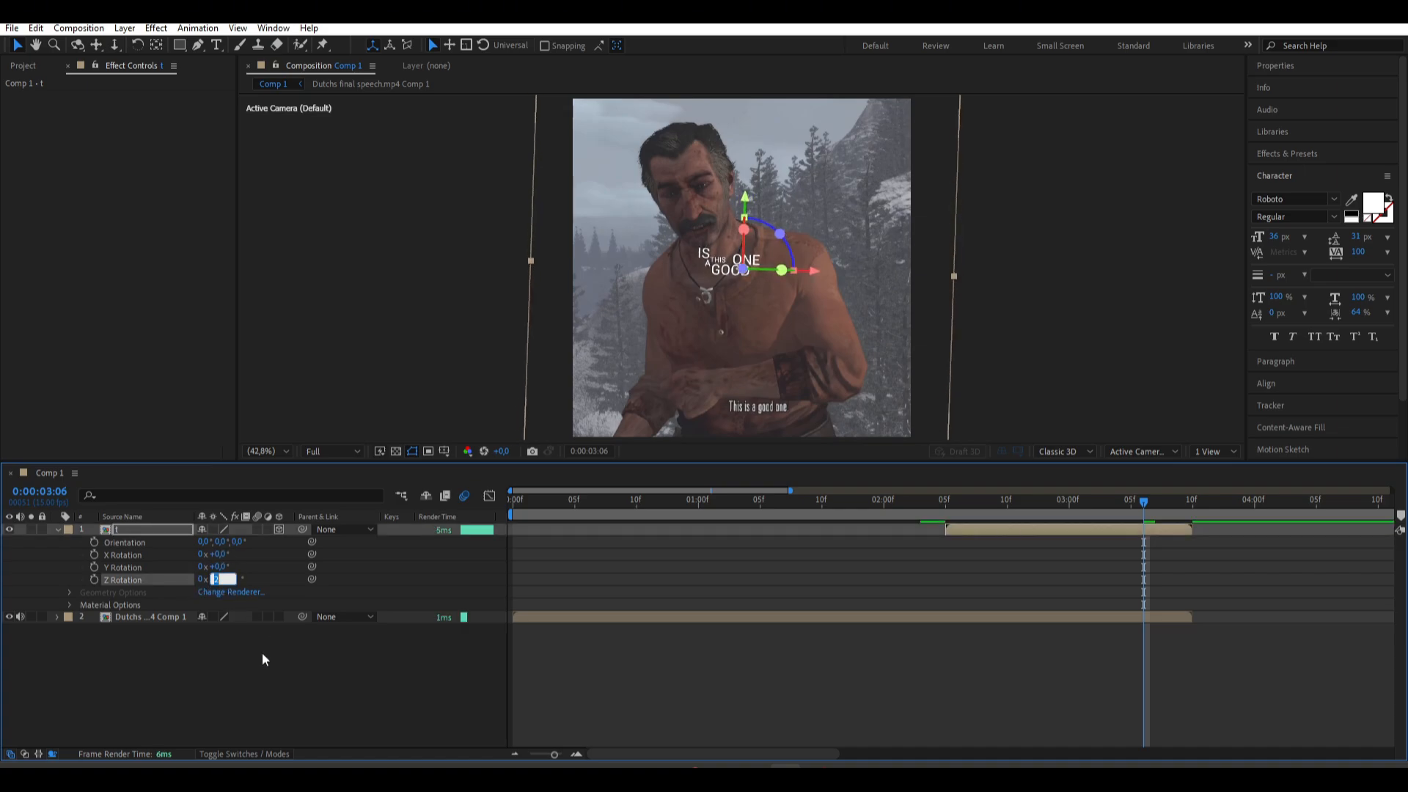
text(-1)
key(Return)
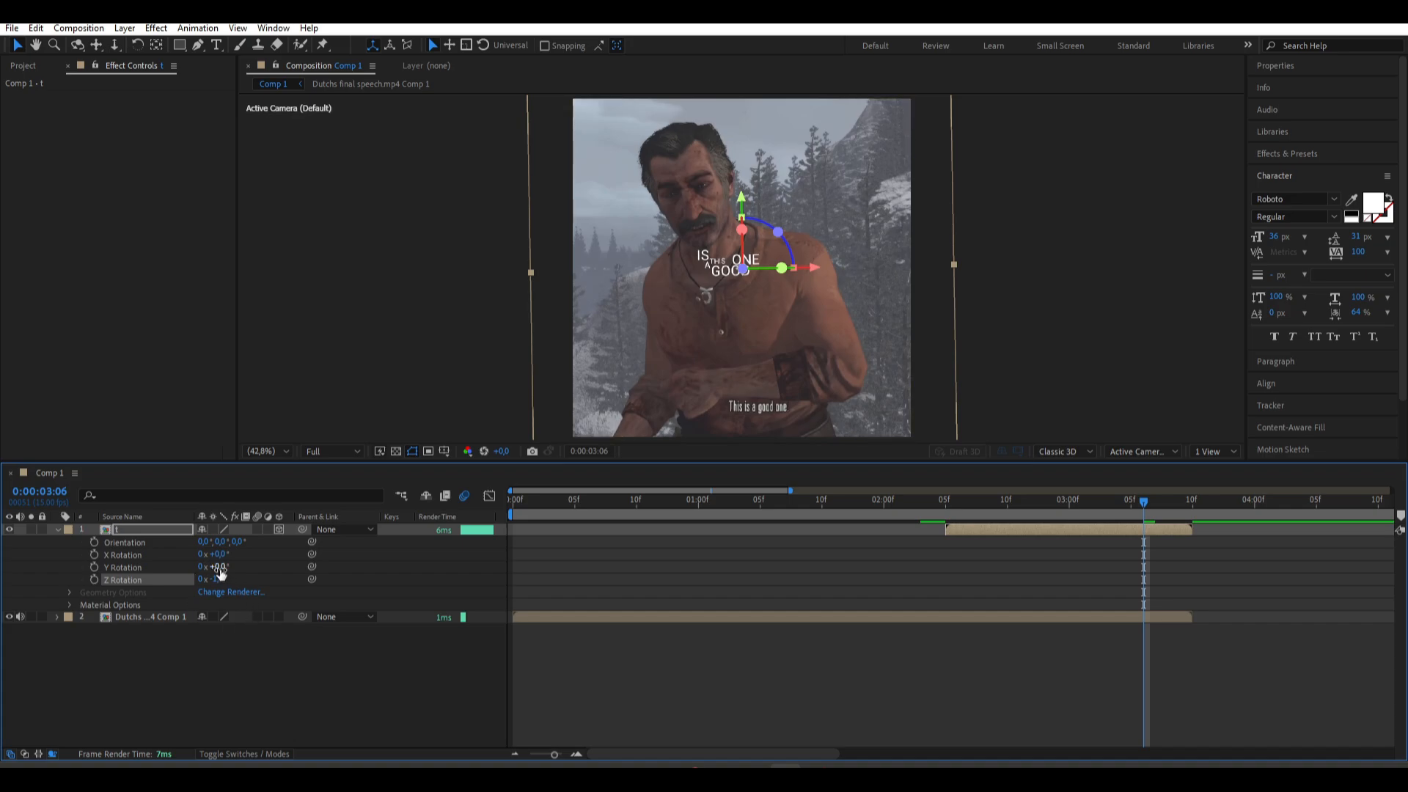
- Set the t layer's Y Rotation to about -14° and its X Rotation to -22°
drag(220, 572, 219, 581)
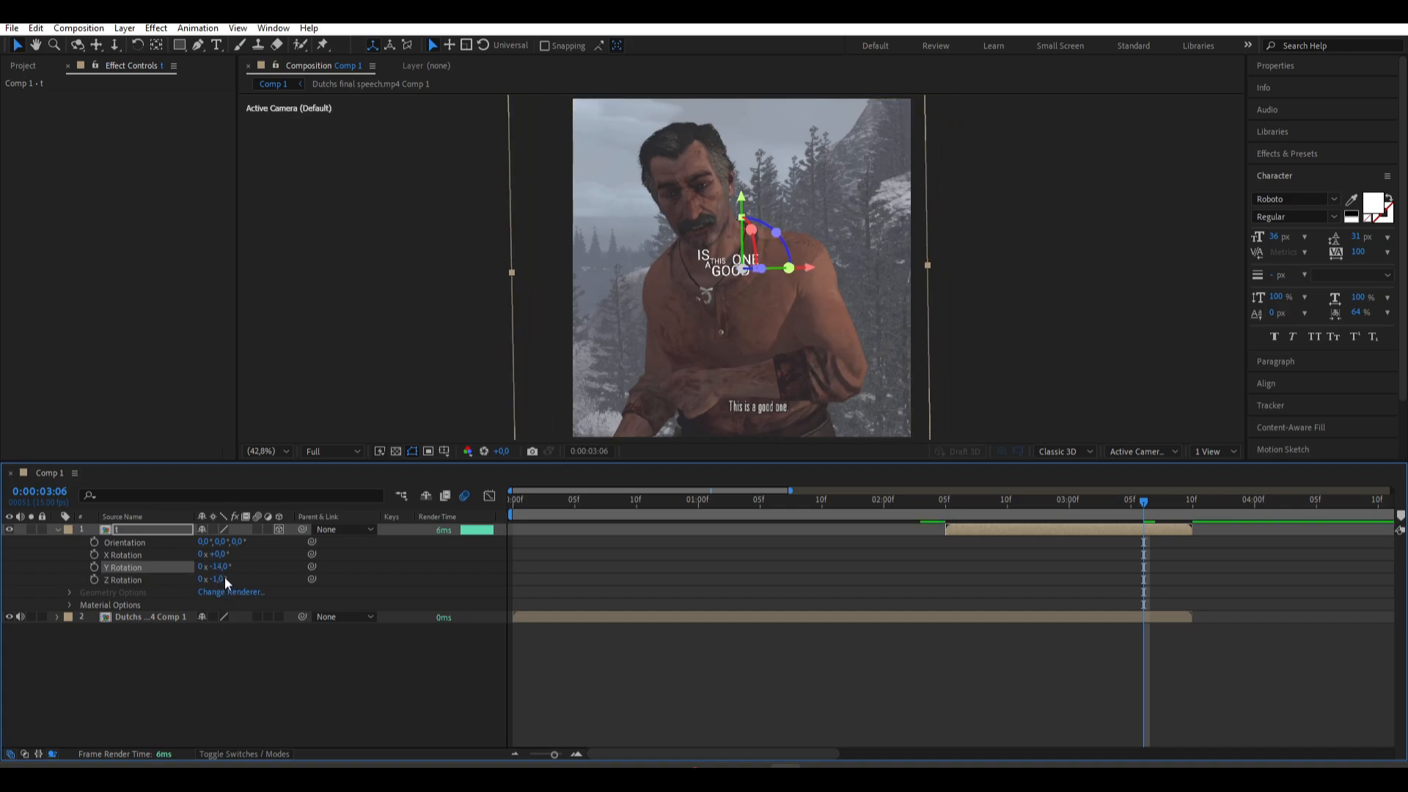
drag(220, 555, 232, 555)
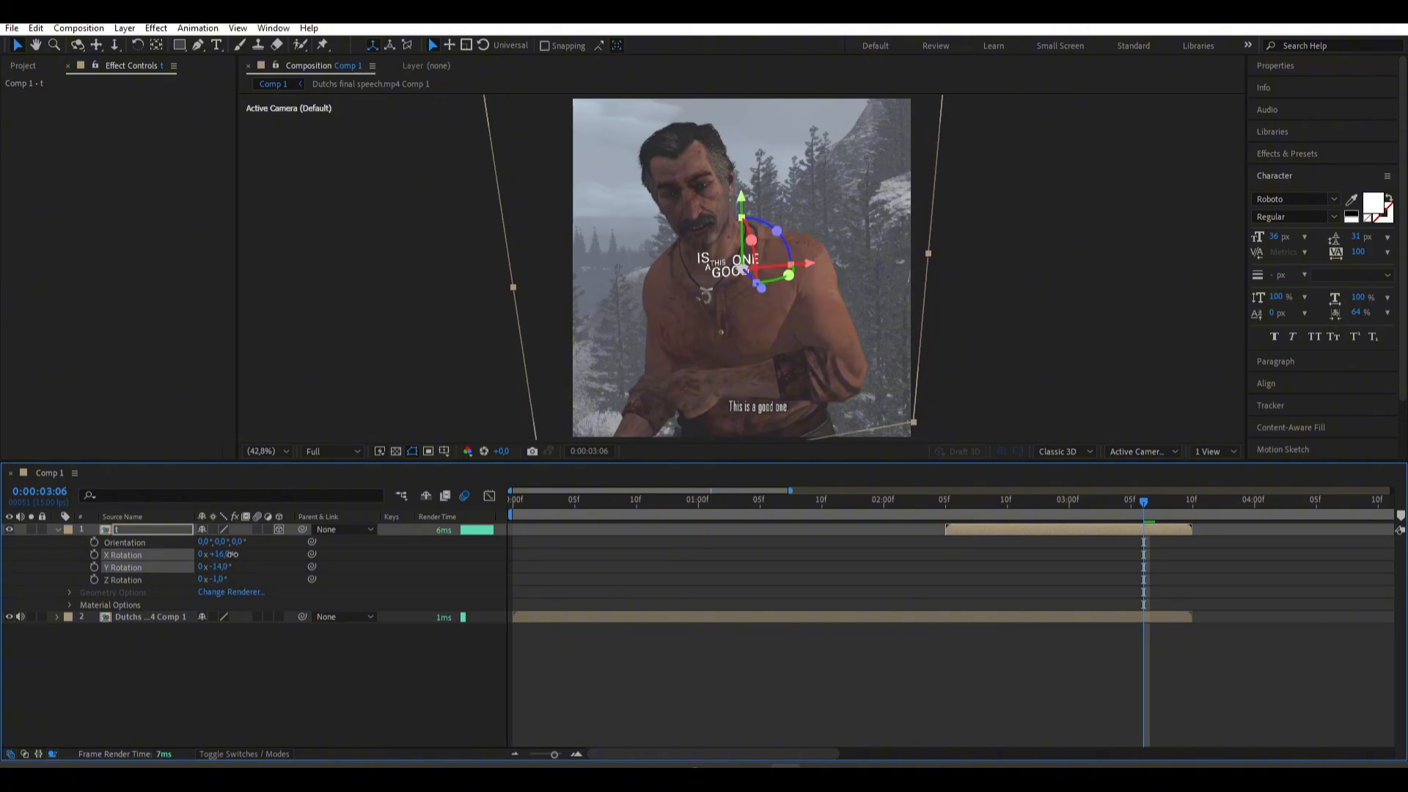
key(ctrl+z)
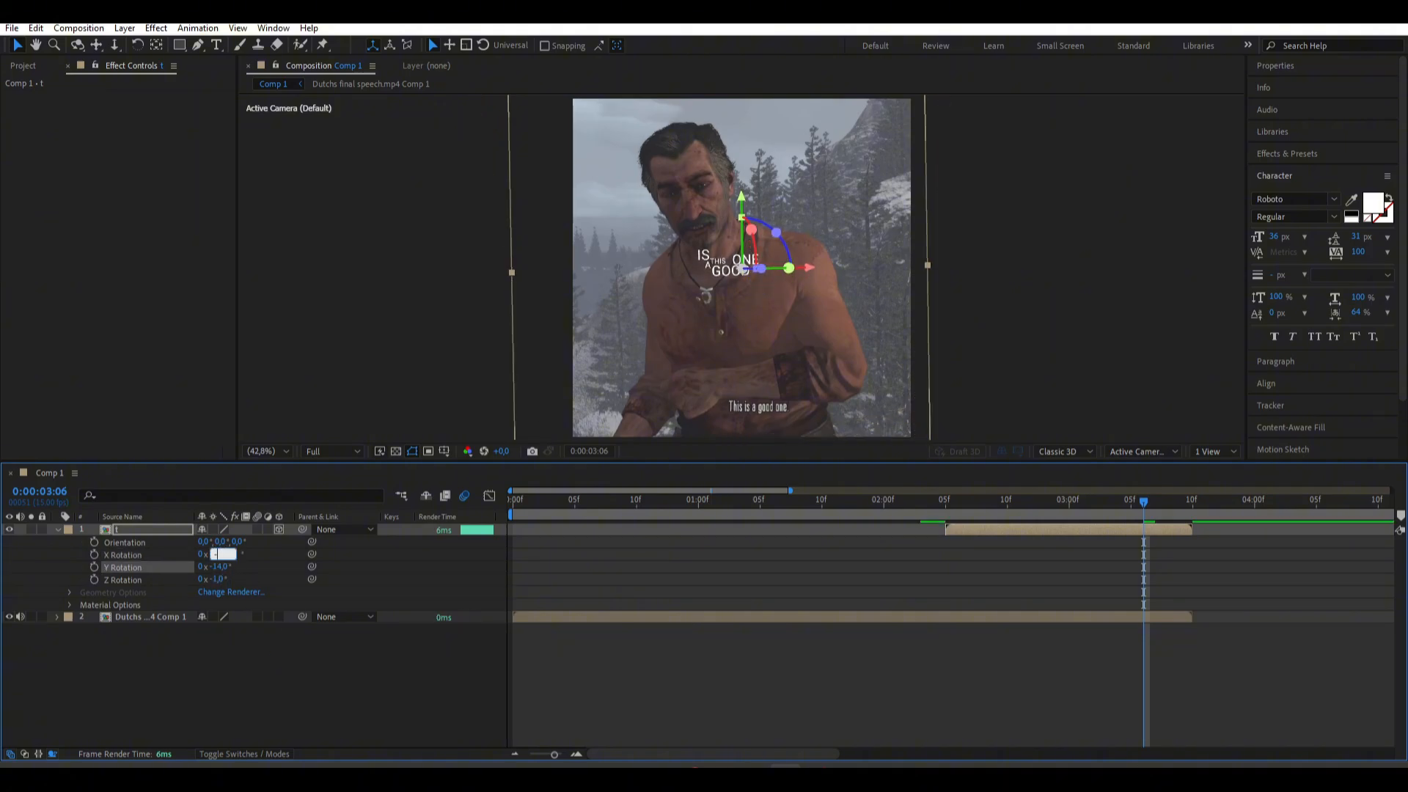
text(-22)
key(Return)
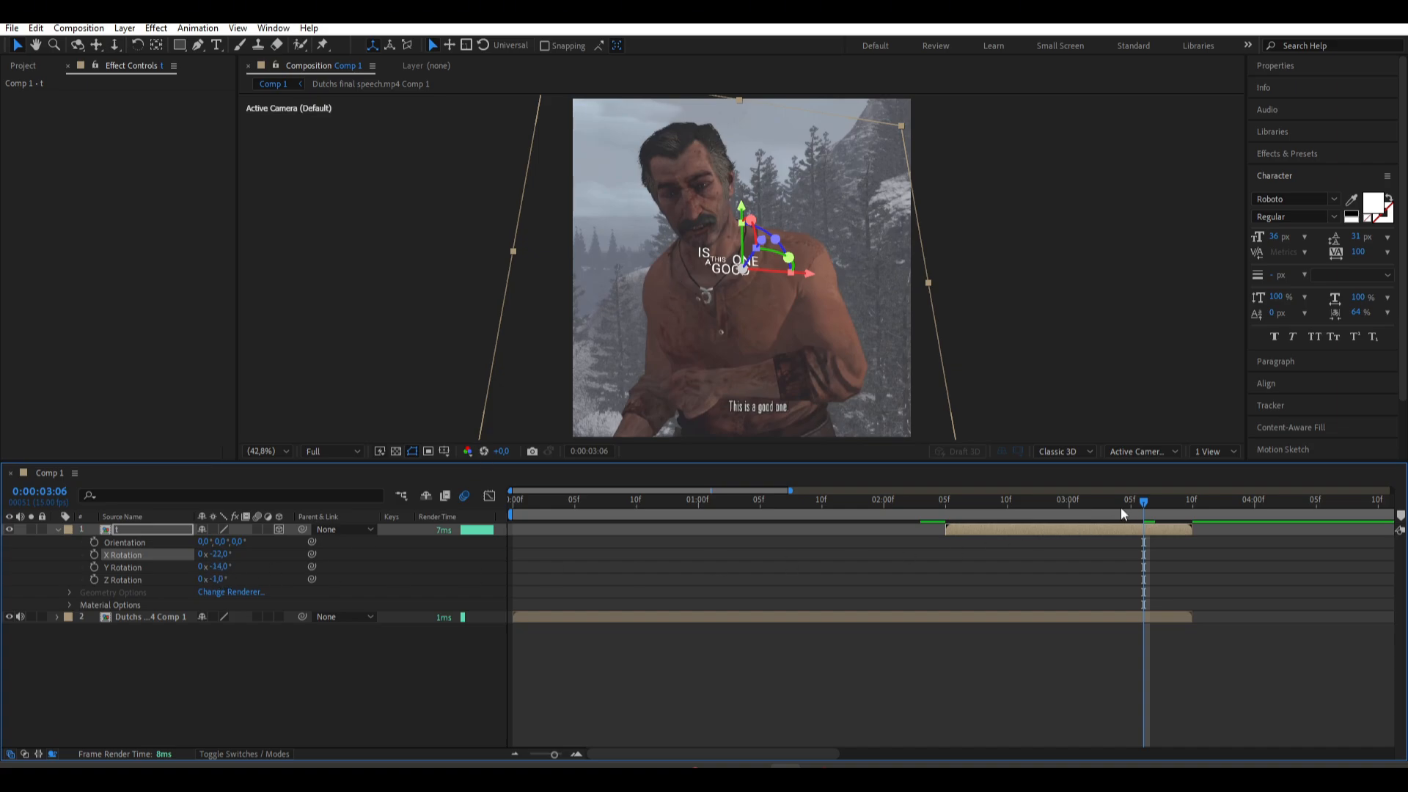
- Keyframe the t layer's Y Rotation from -1° at 0:00:02:05 to -14° at 0:00:03:10
drag(1122, 514, 945, 513)
click(94, 566)
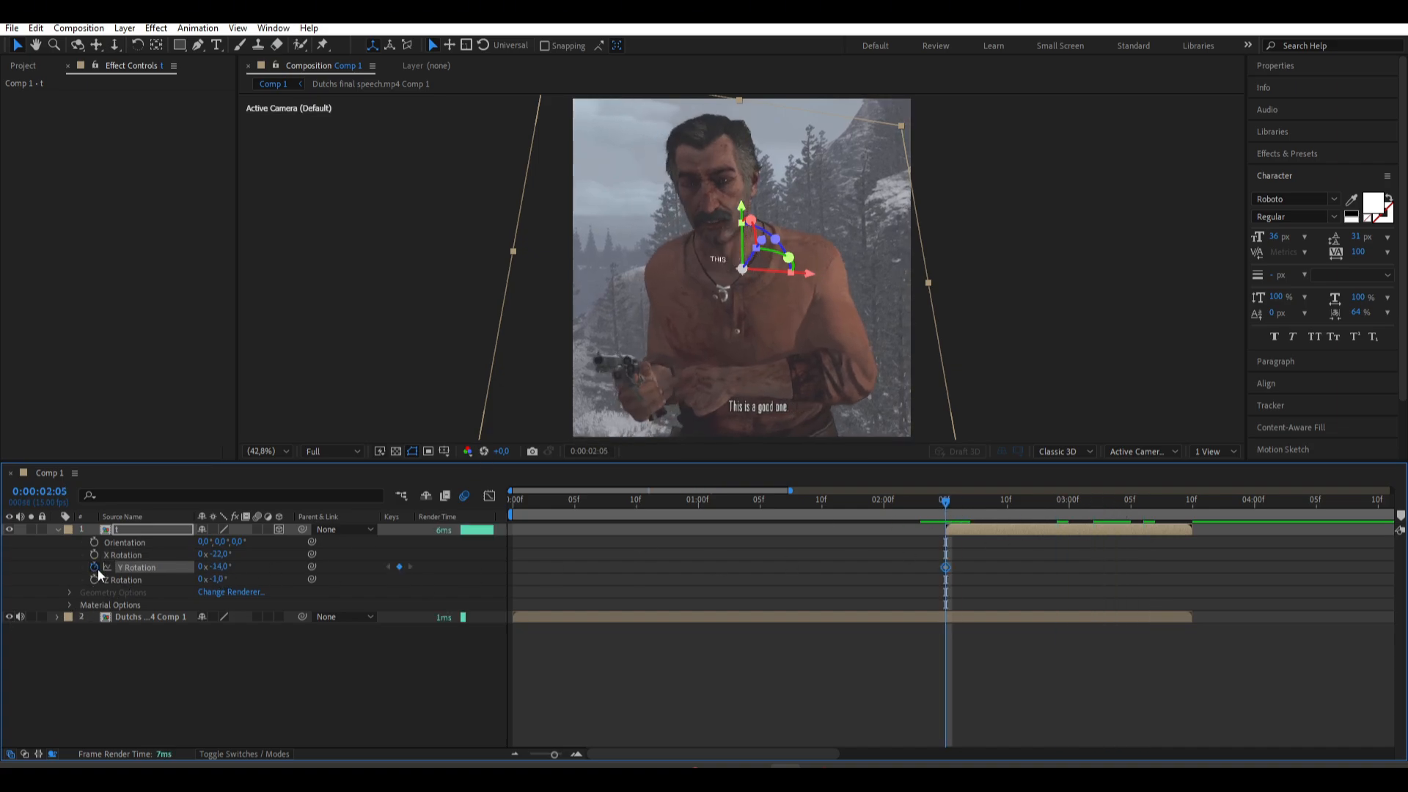
text(-1)
key(Return)
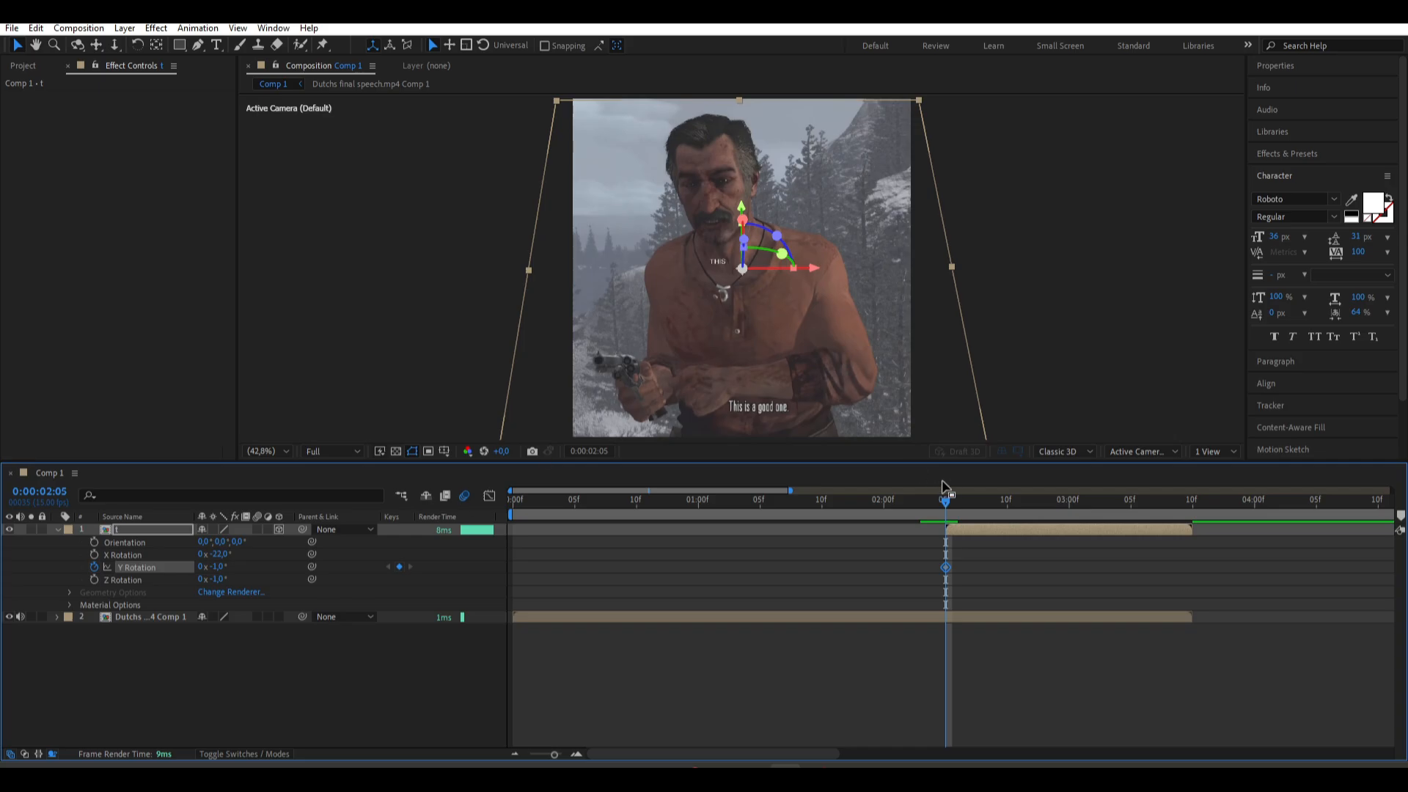
drag(957, 511, 1160, 515)
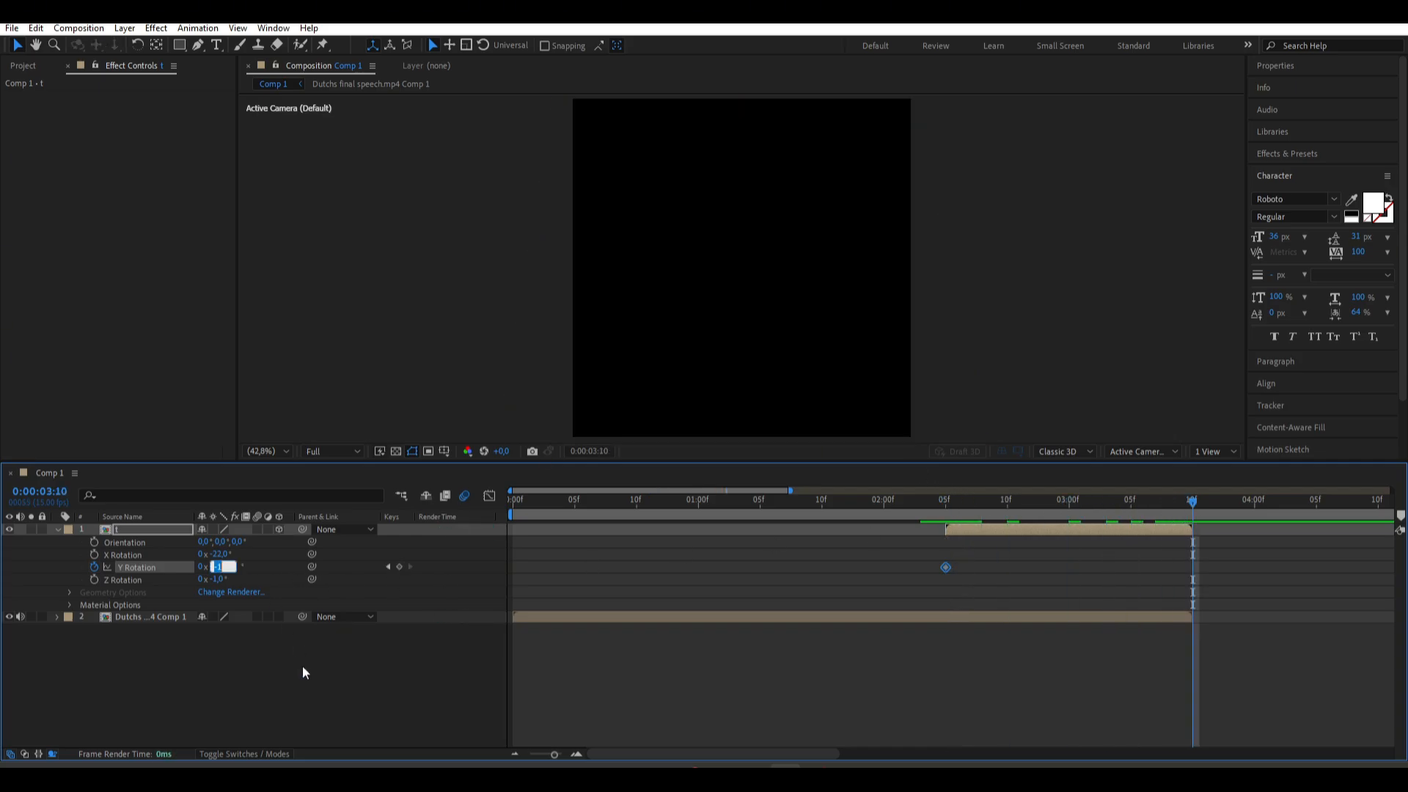
text(-5,5)
key(Return)
- Move the t layer beside the man's chest, to a position of about 298, 675
drag(1192, 513, 1070, 519)
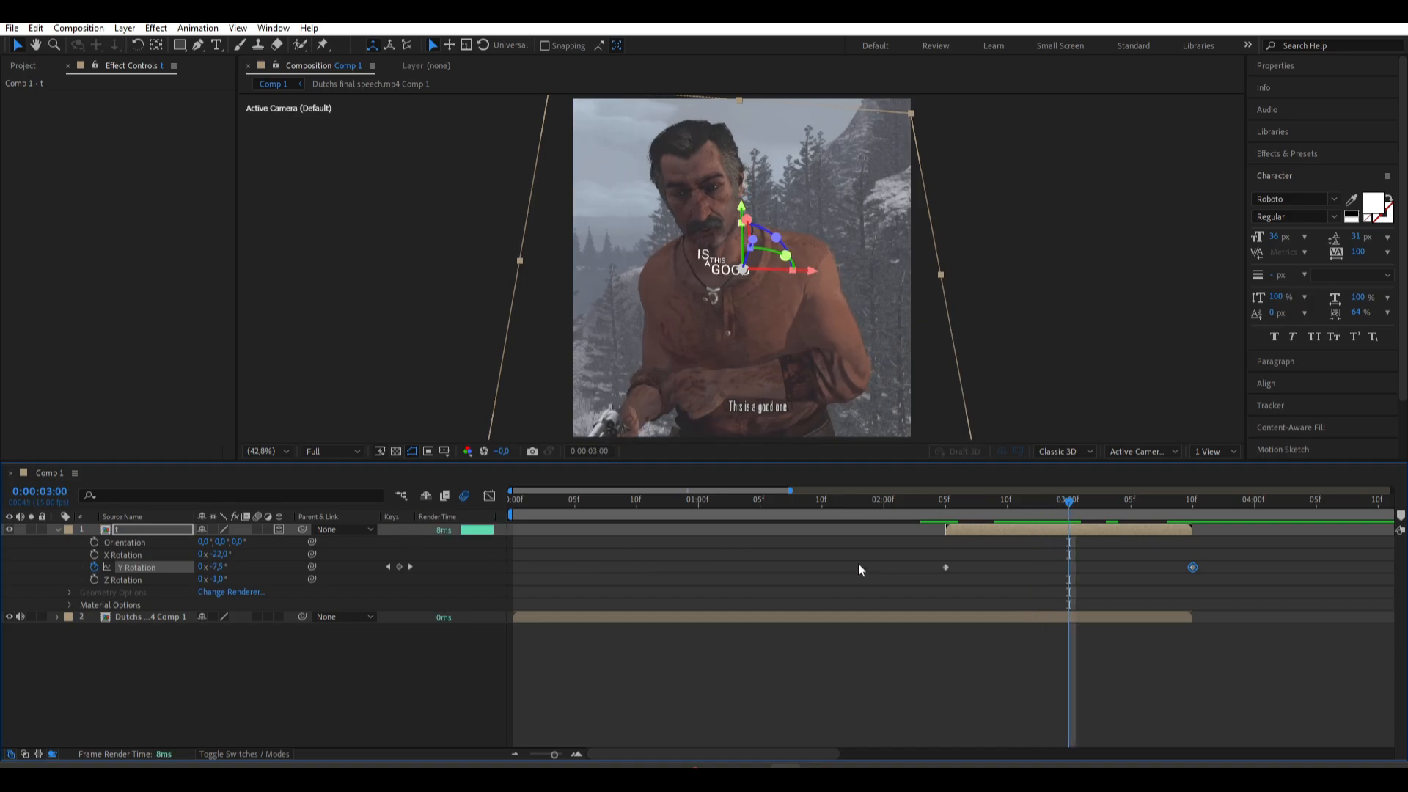
key(p)
drag(209, 542, 341, 542)
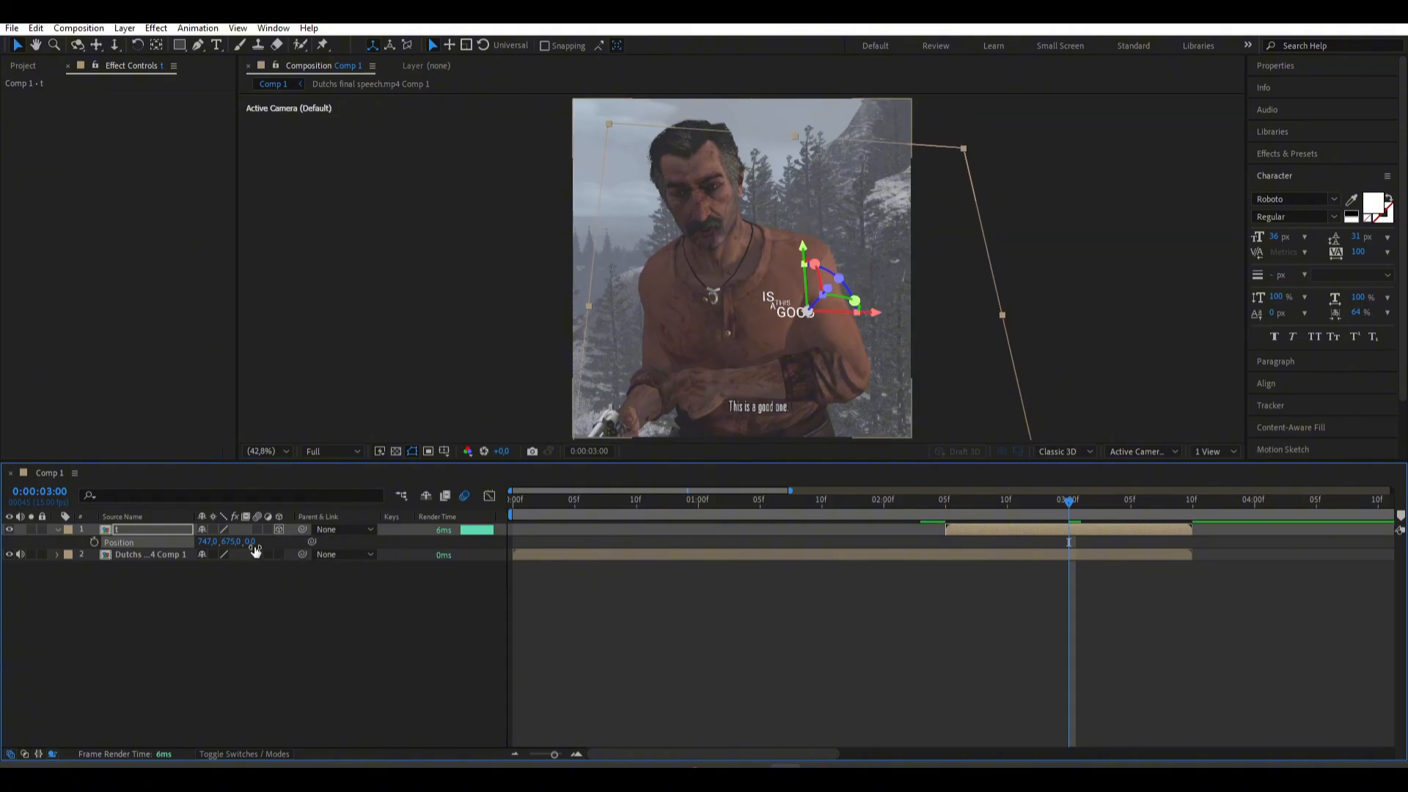
drag(208, 540, 3, 582)
drag(202, 542, 176, 579)
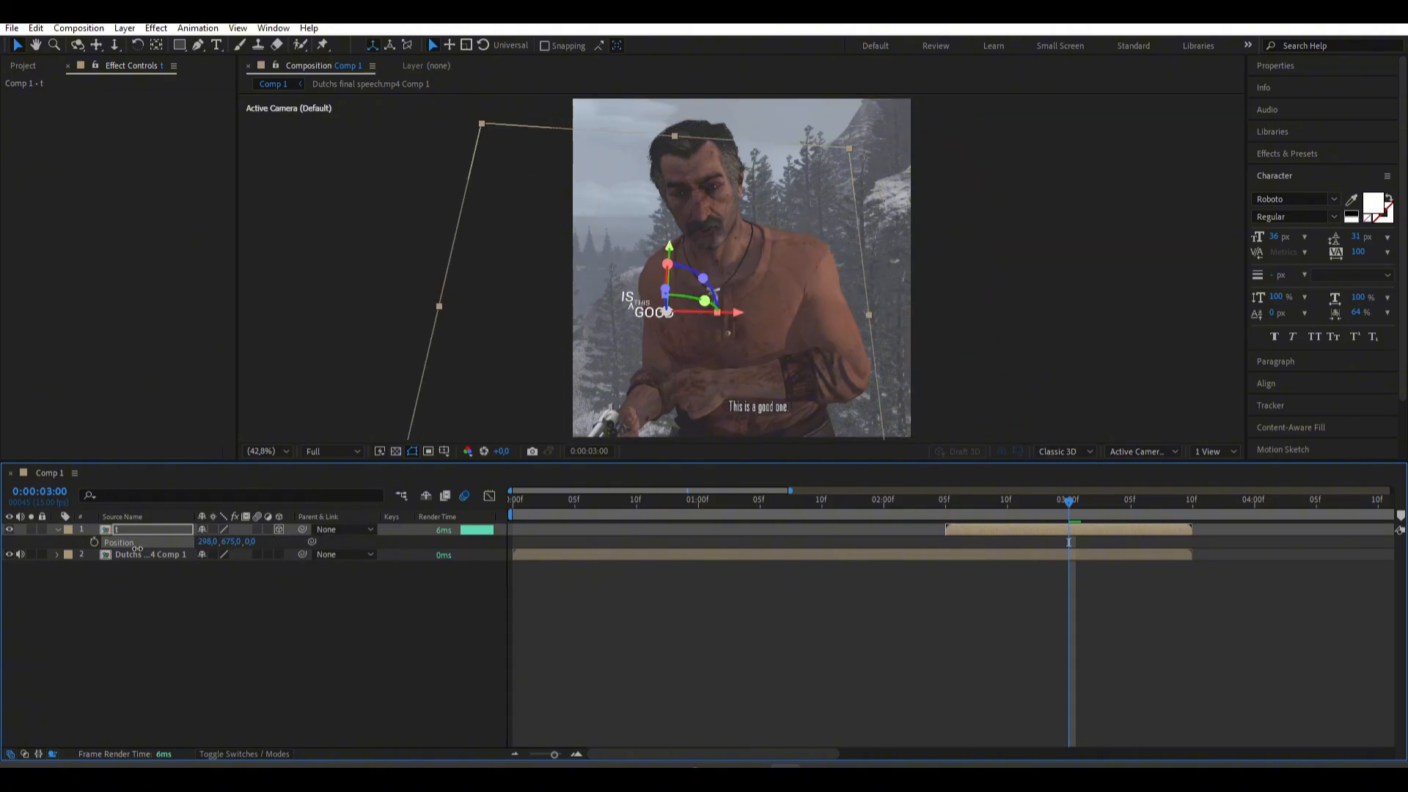
- Set the t layer's scale to 150% on all axes
key(s)
click(223, 542)
text(150)
key(Return)
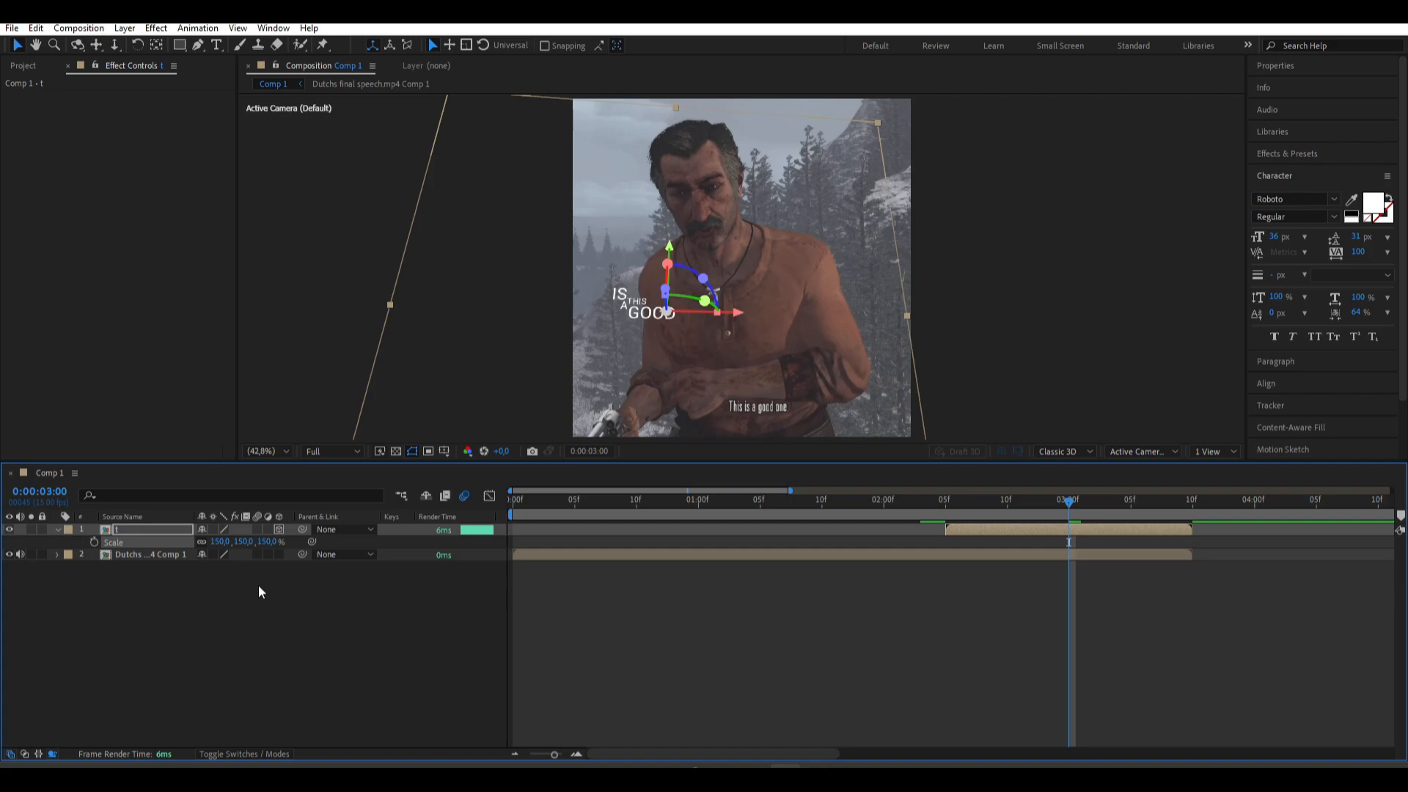
- Apply the seakyae text glow preset to the t layer and preview the animation
drag(1072, 565, 946, 546)
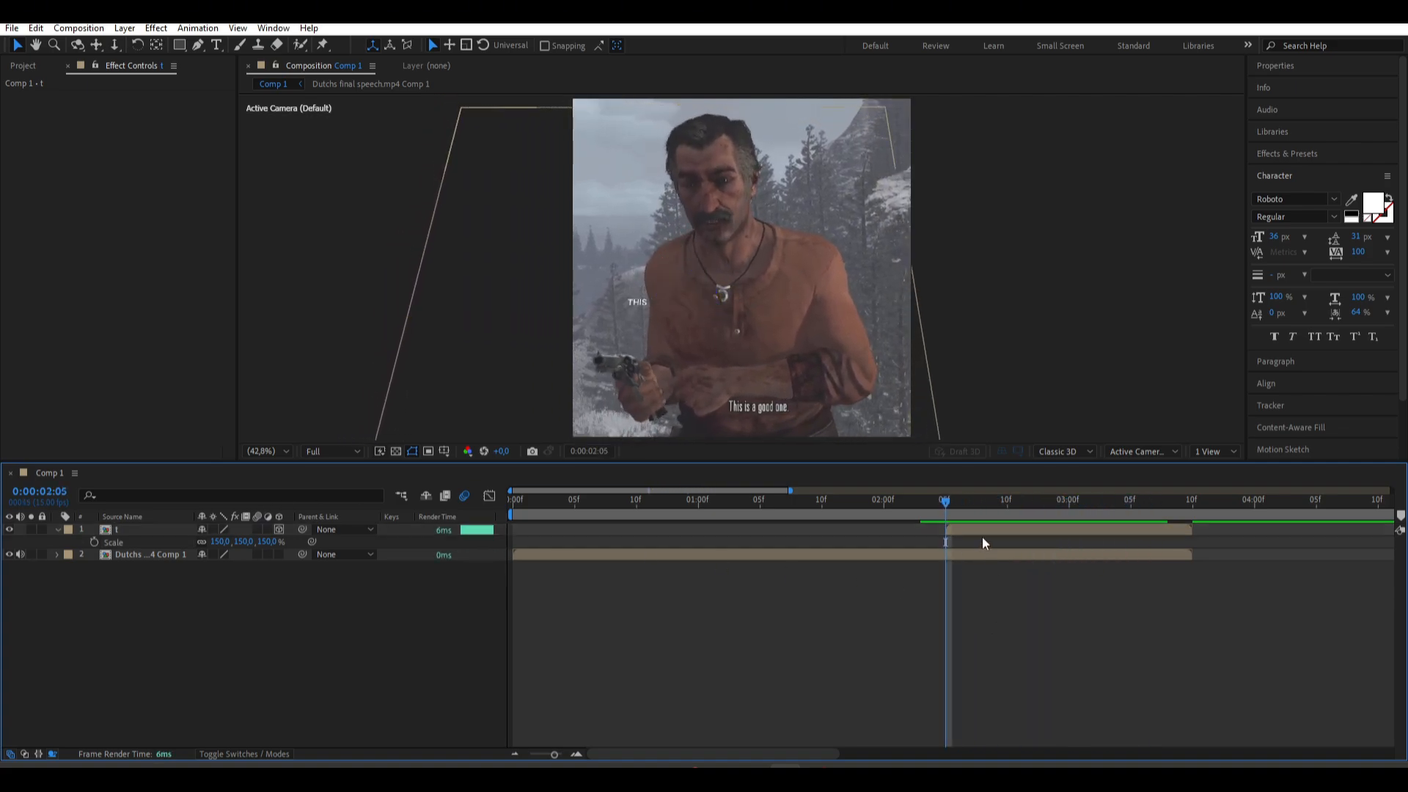
key(ctrl+space)
text(sea)
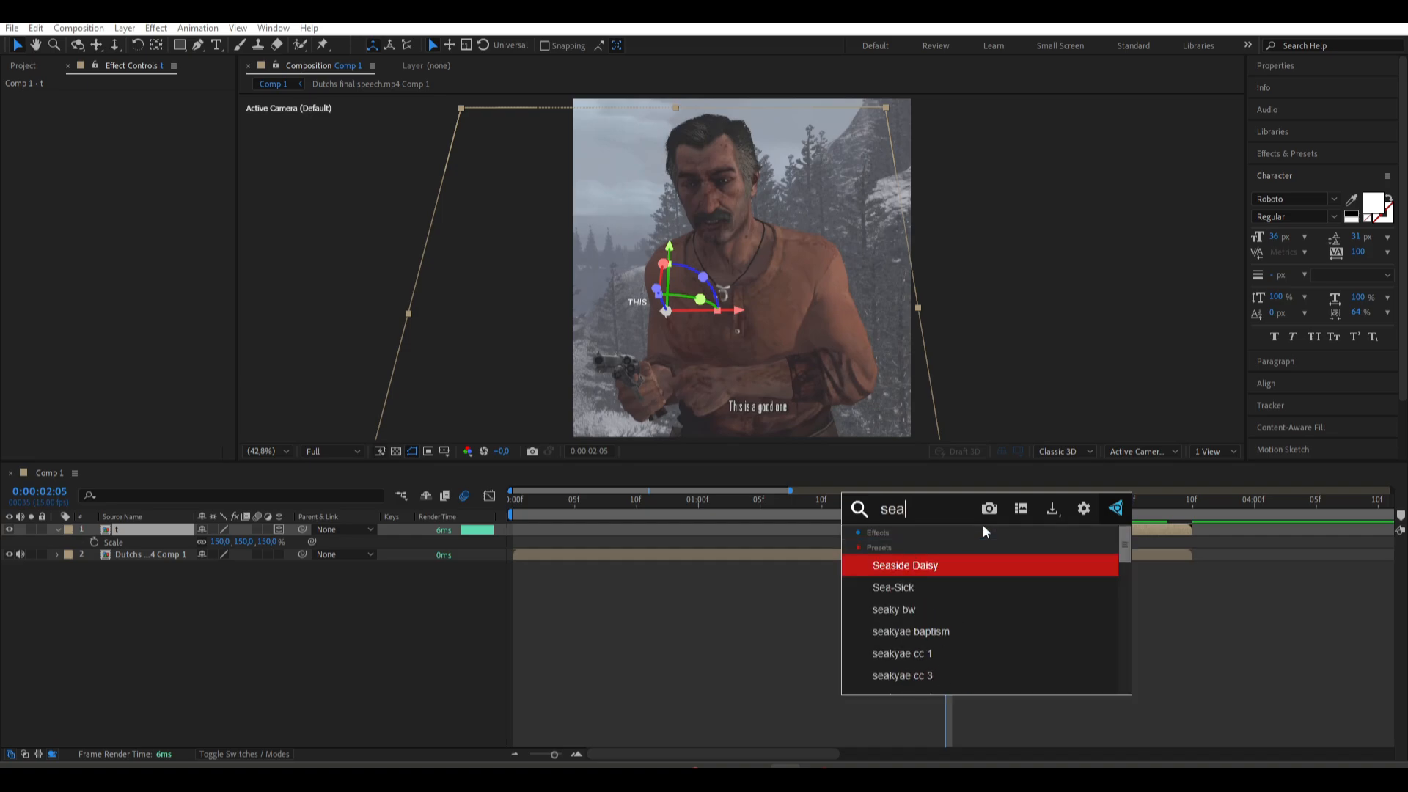
text(kyae)
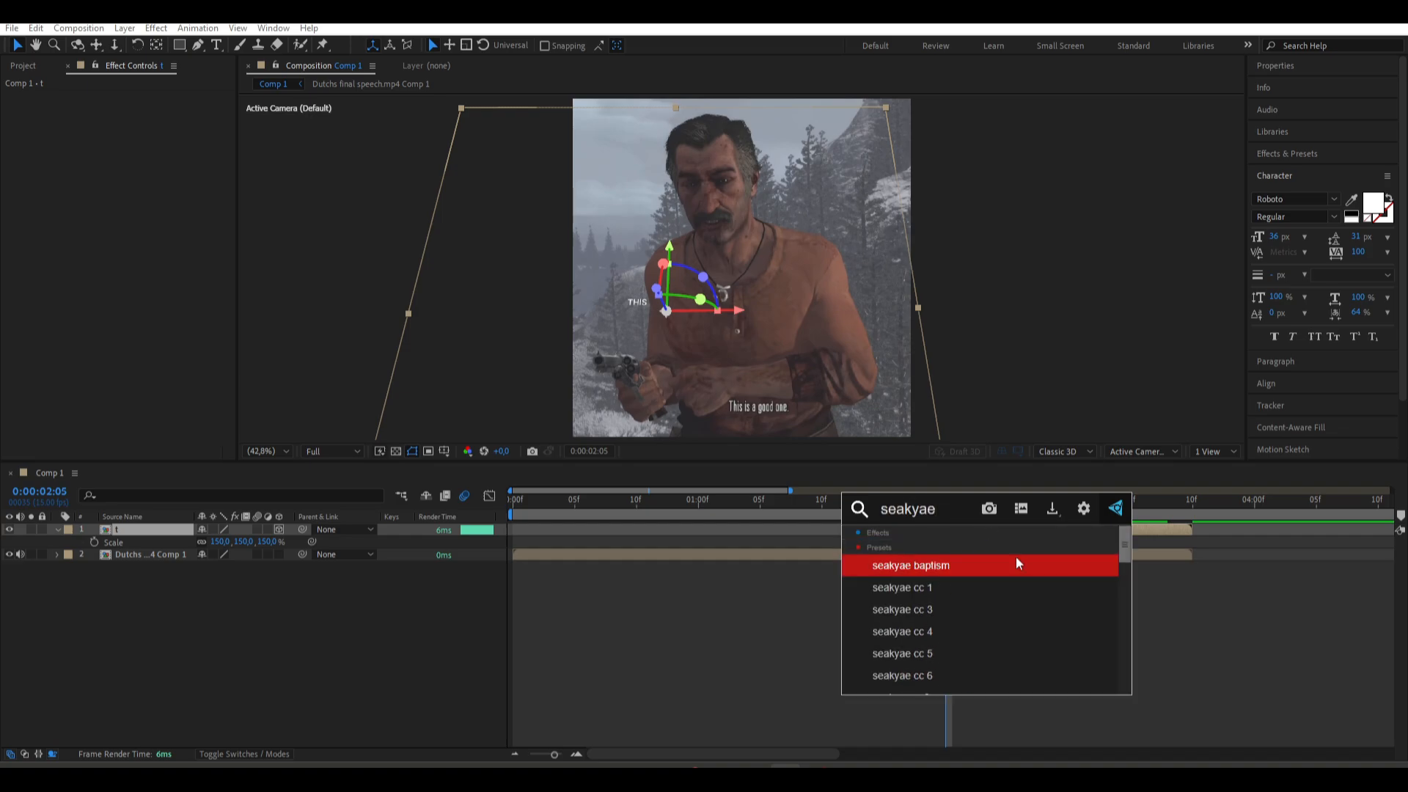
text( text)
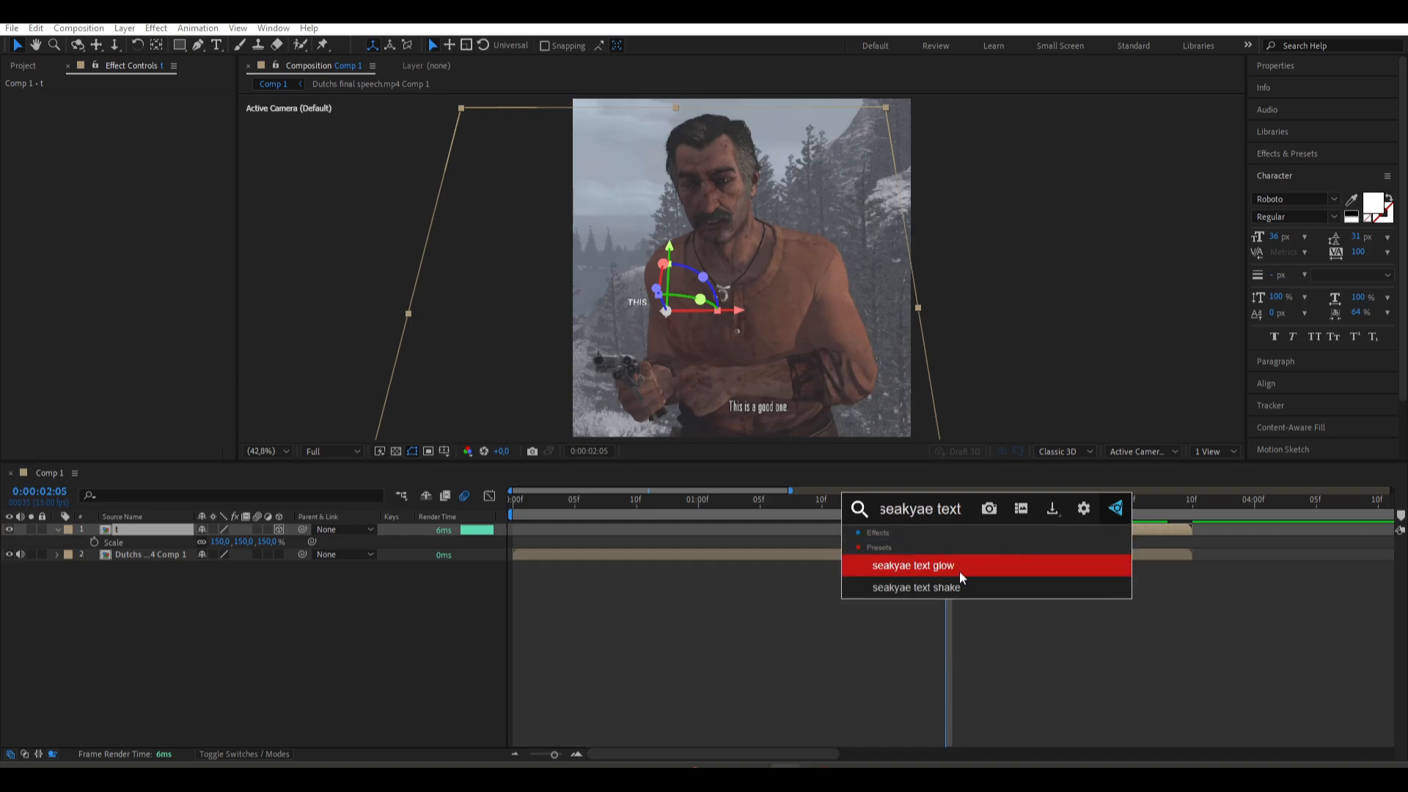
click(956, 569)
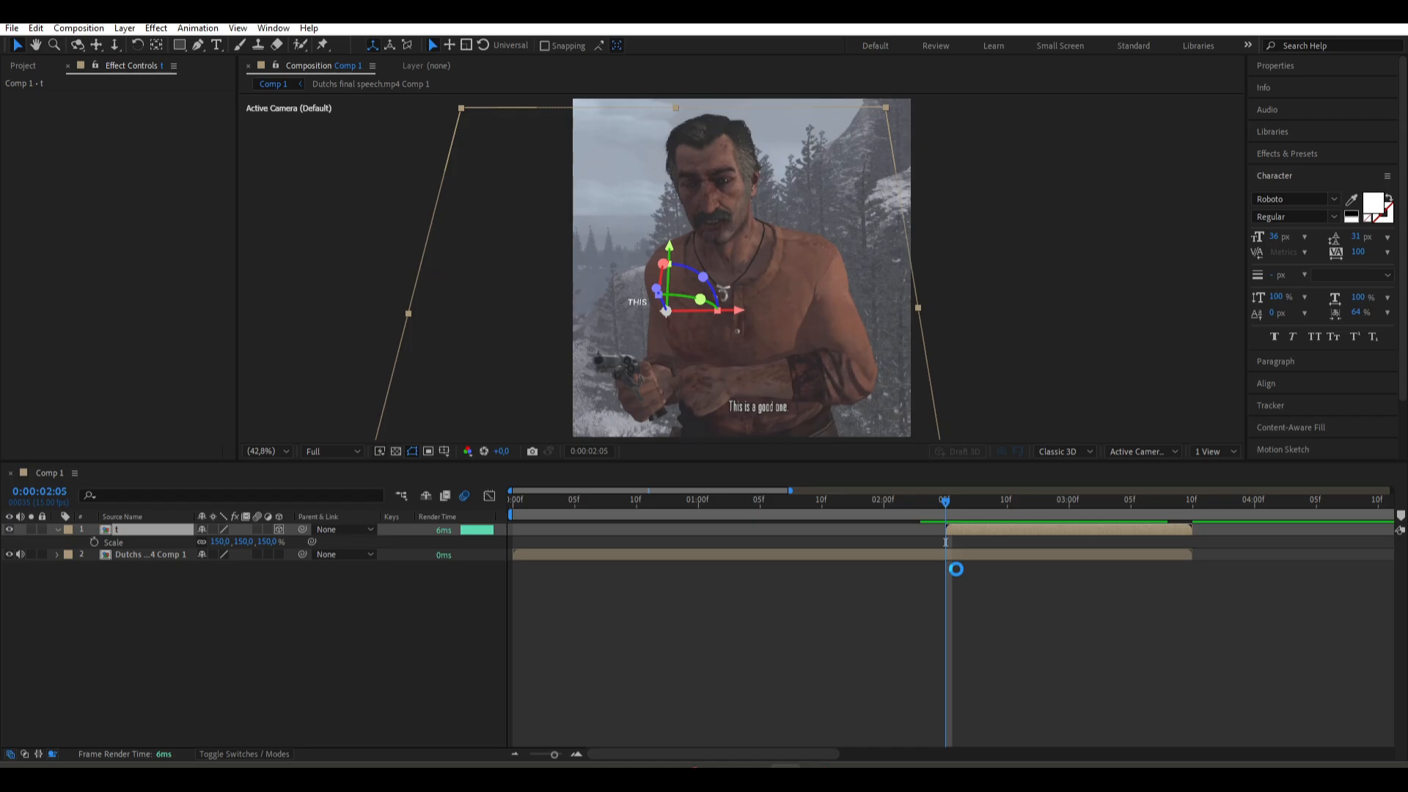
click(949, 585)
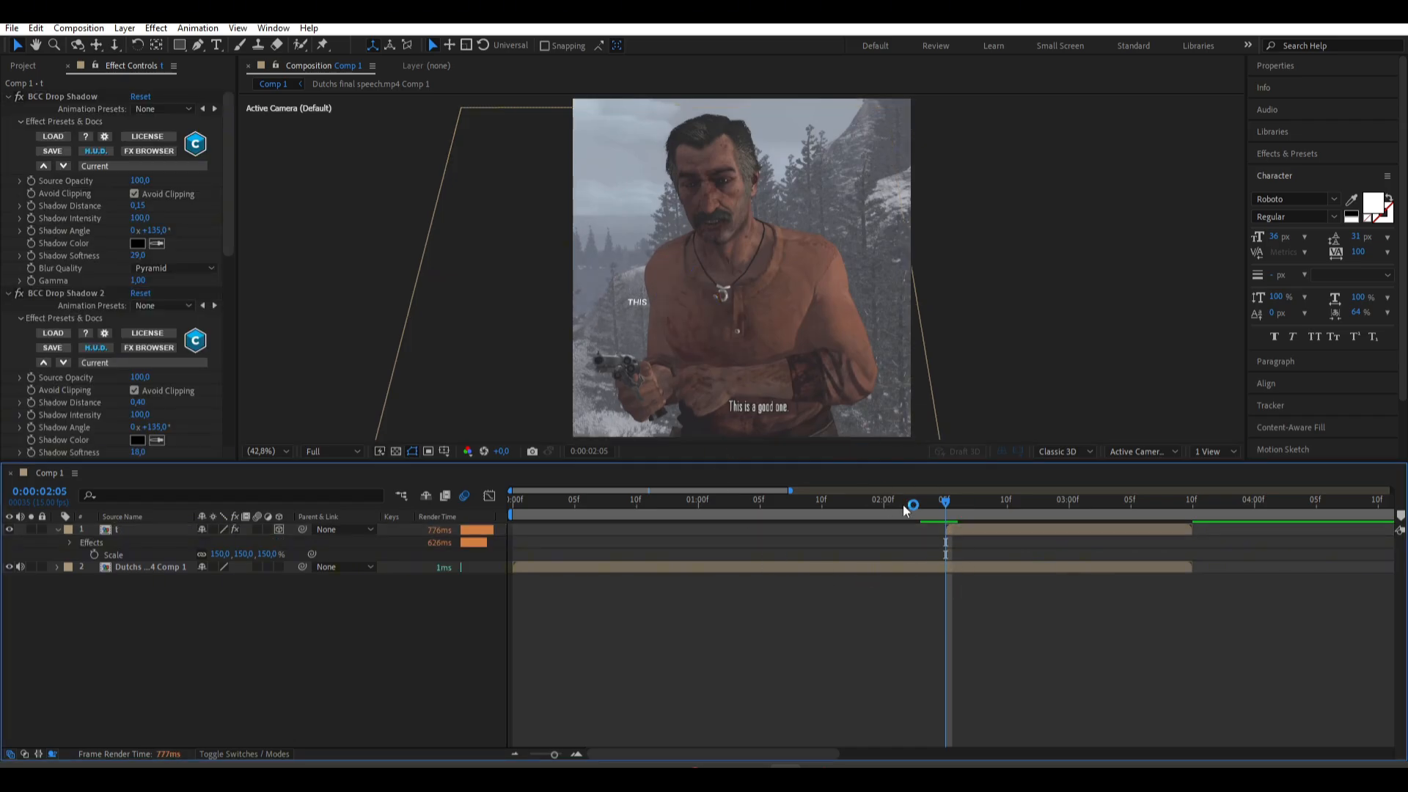
drag(903, 508, 817, 517)
key(space)
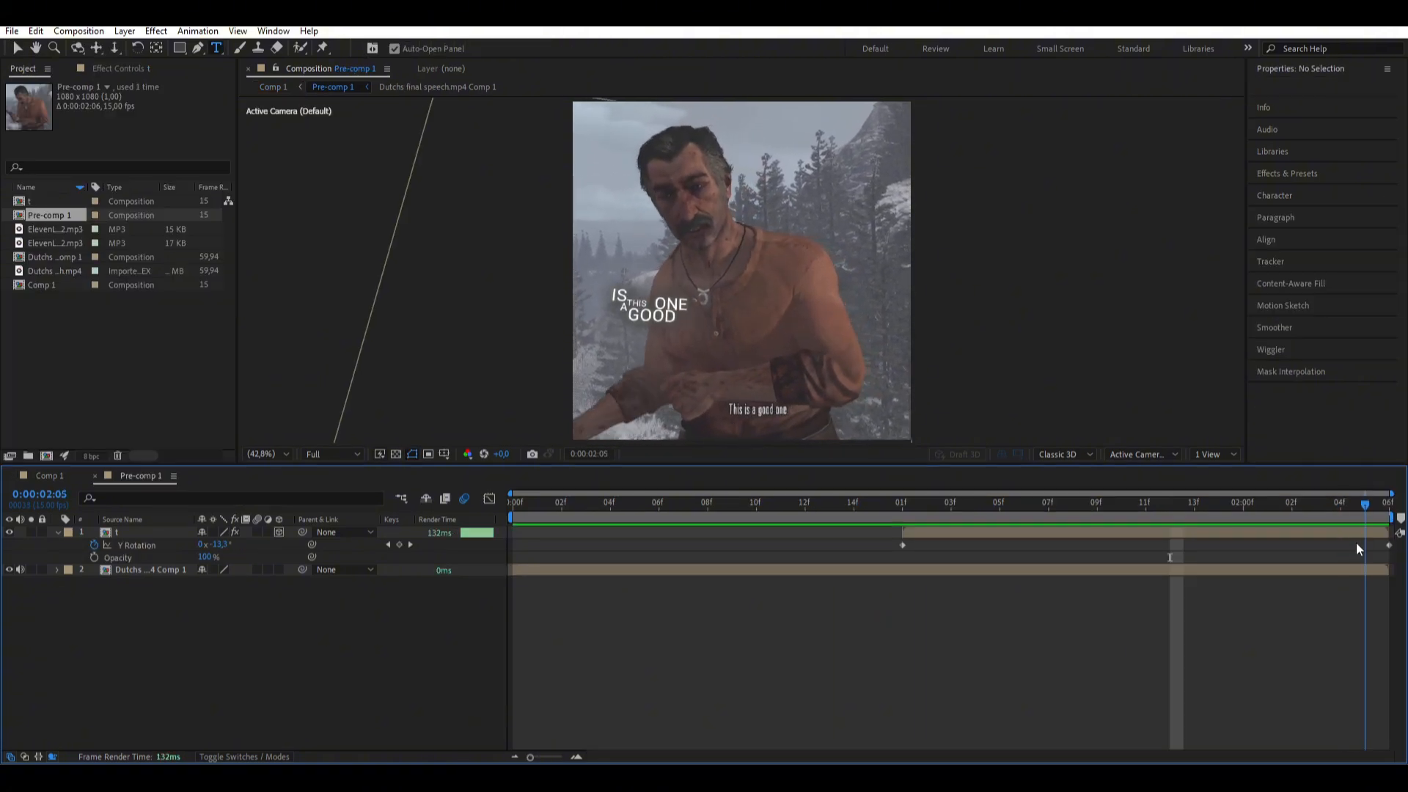
- Keyframe the t layer's opacity in Pre-comp 1 at 100% at 0:00:02:05 and 0% at 0:00:02:04
click(1301, 528)
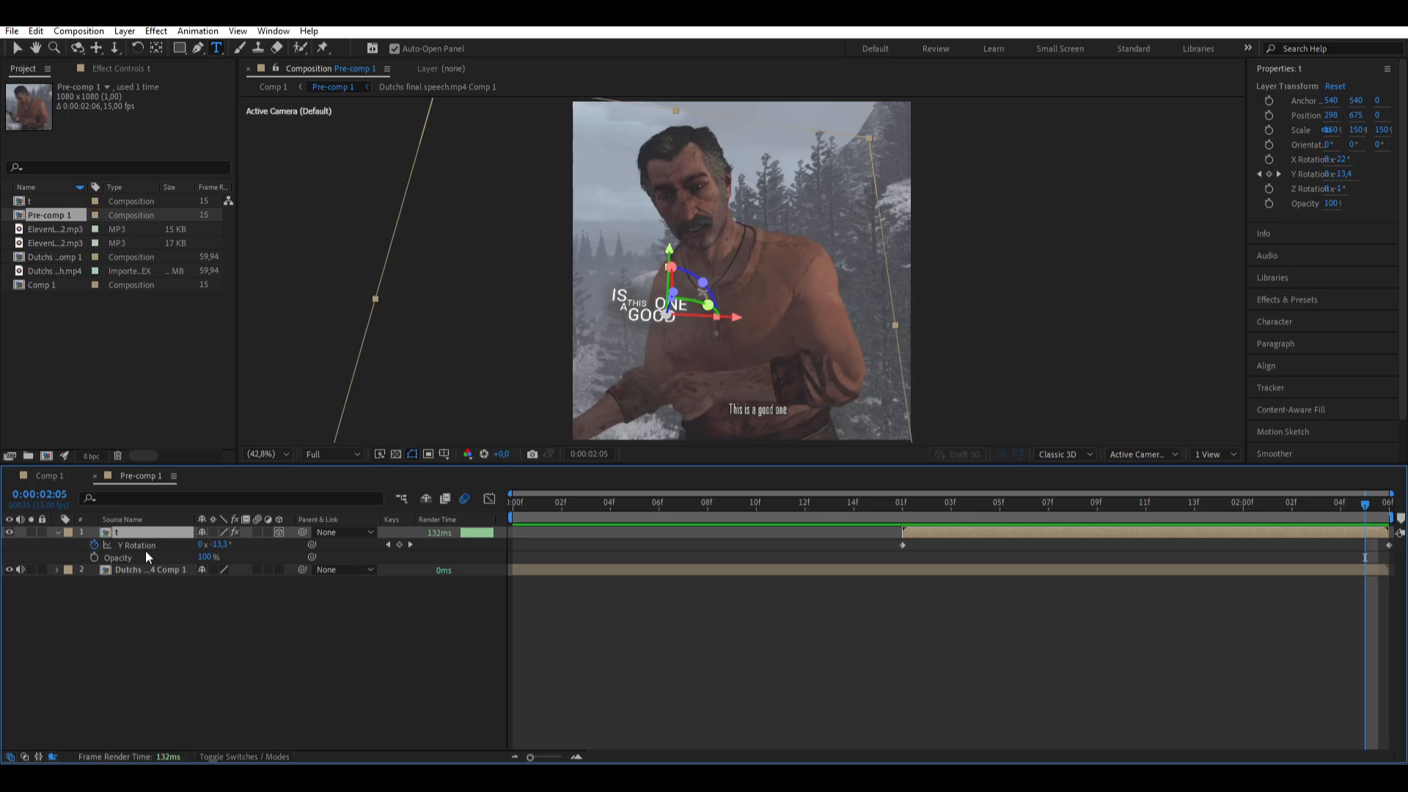
click(94, 557)
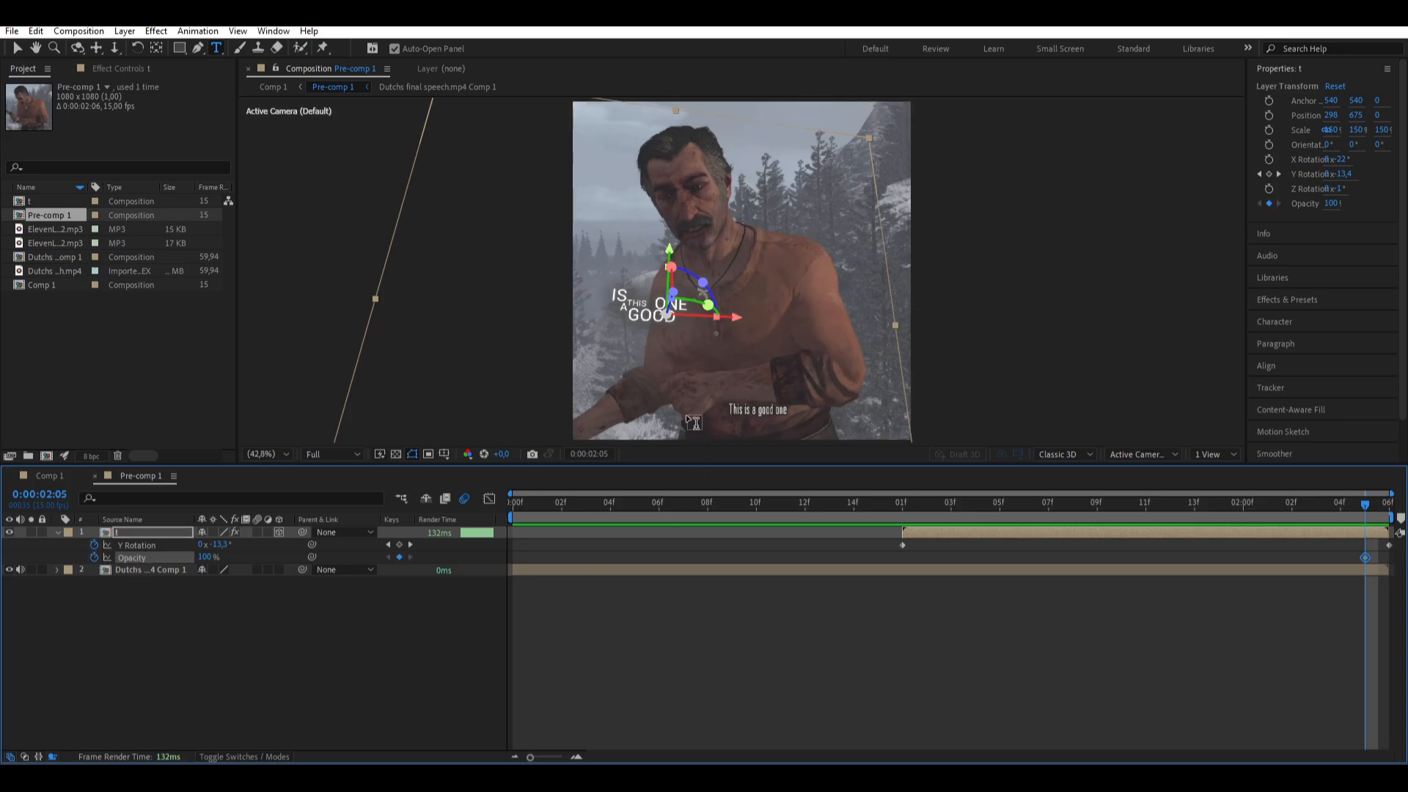
drag(1365, 509, 1350, 520)
drag(203, 558, 4, 563)
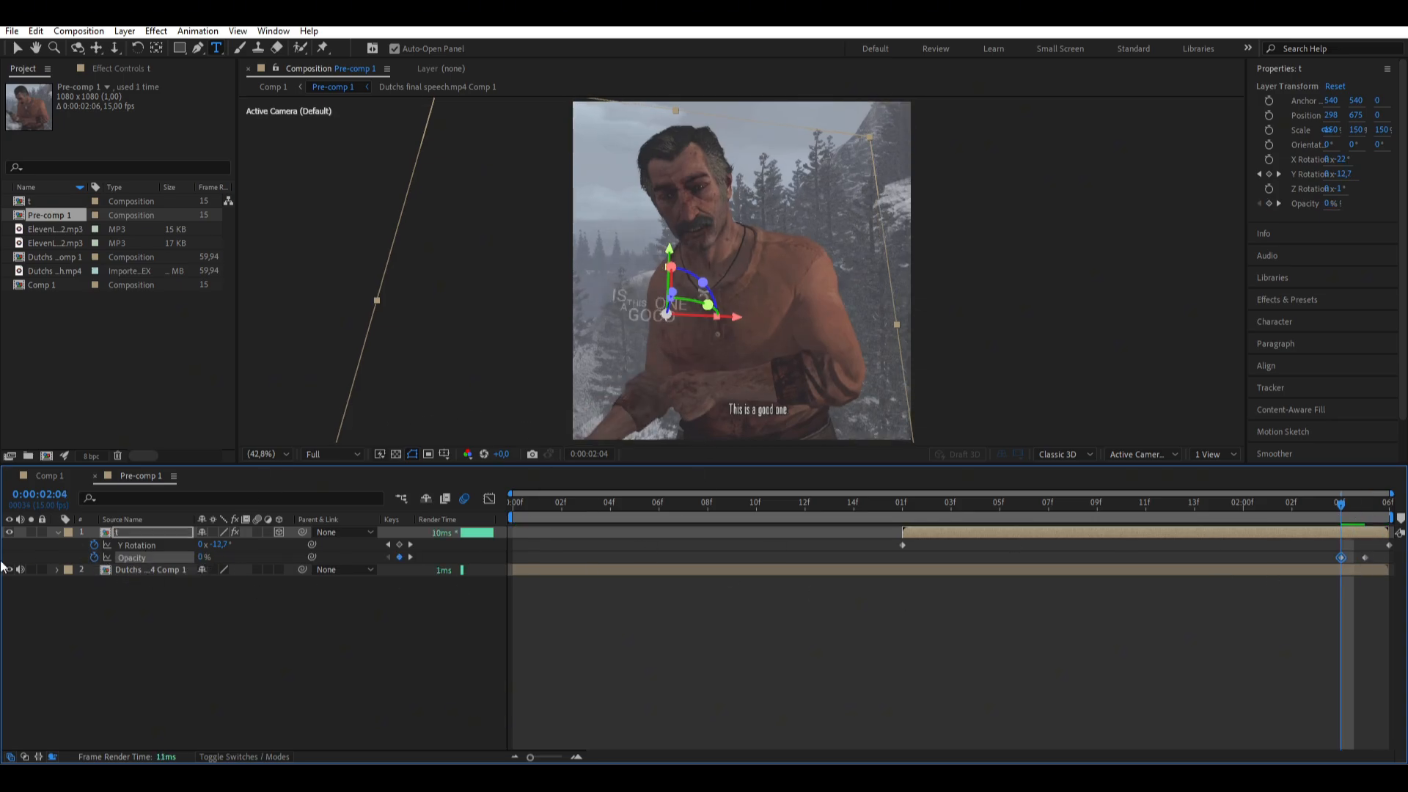
- Extend the opacity flicker with keyframes of 100% at 0:00:02:03, 0% at 0:00:02:02 and 100% at 0:00:02:01, and preview it
drag(1334, 504, 1317, 508)
click(653, 569)
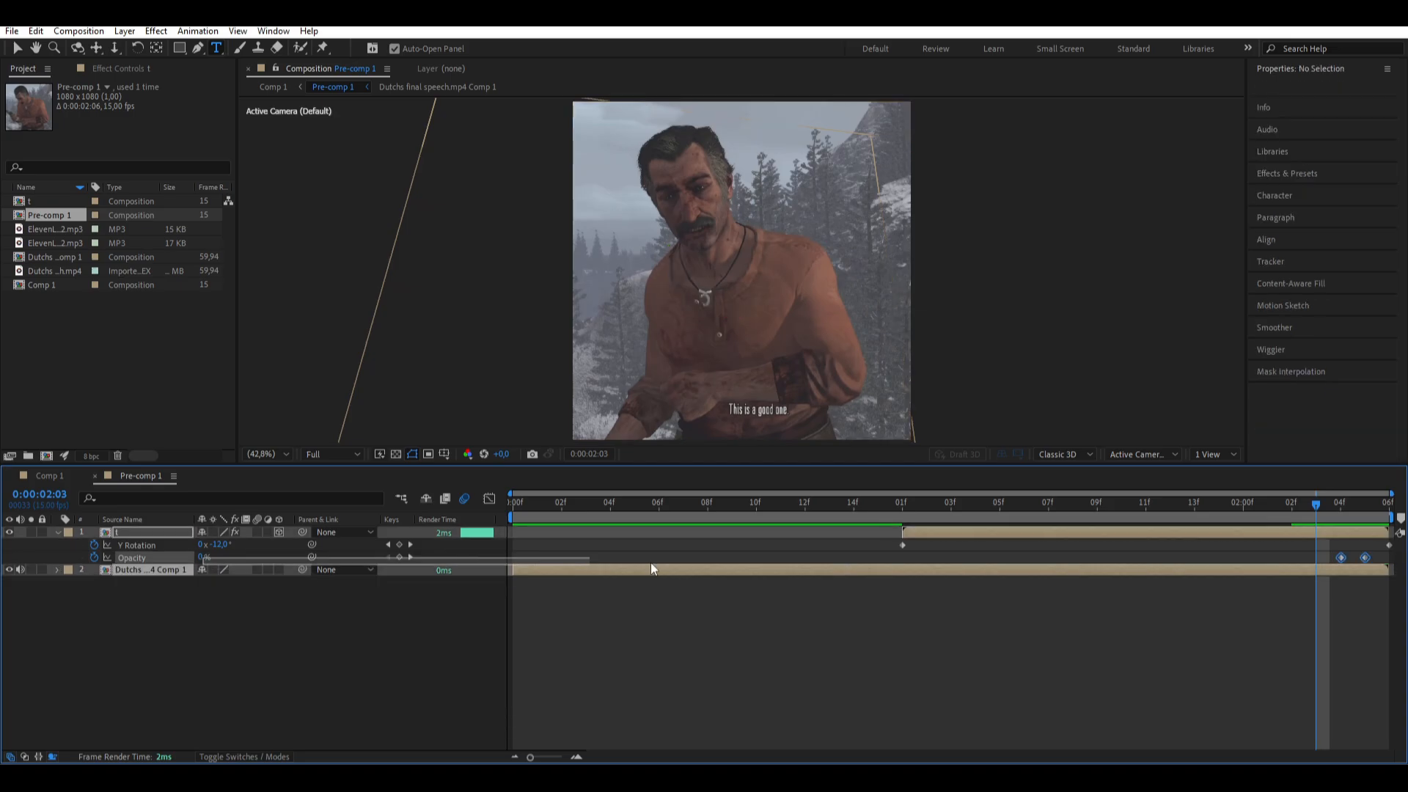
click(1021, 531)
drag(201, 558, 1026, 541)
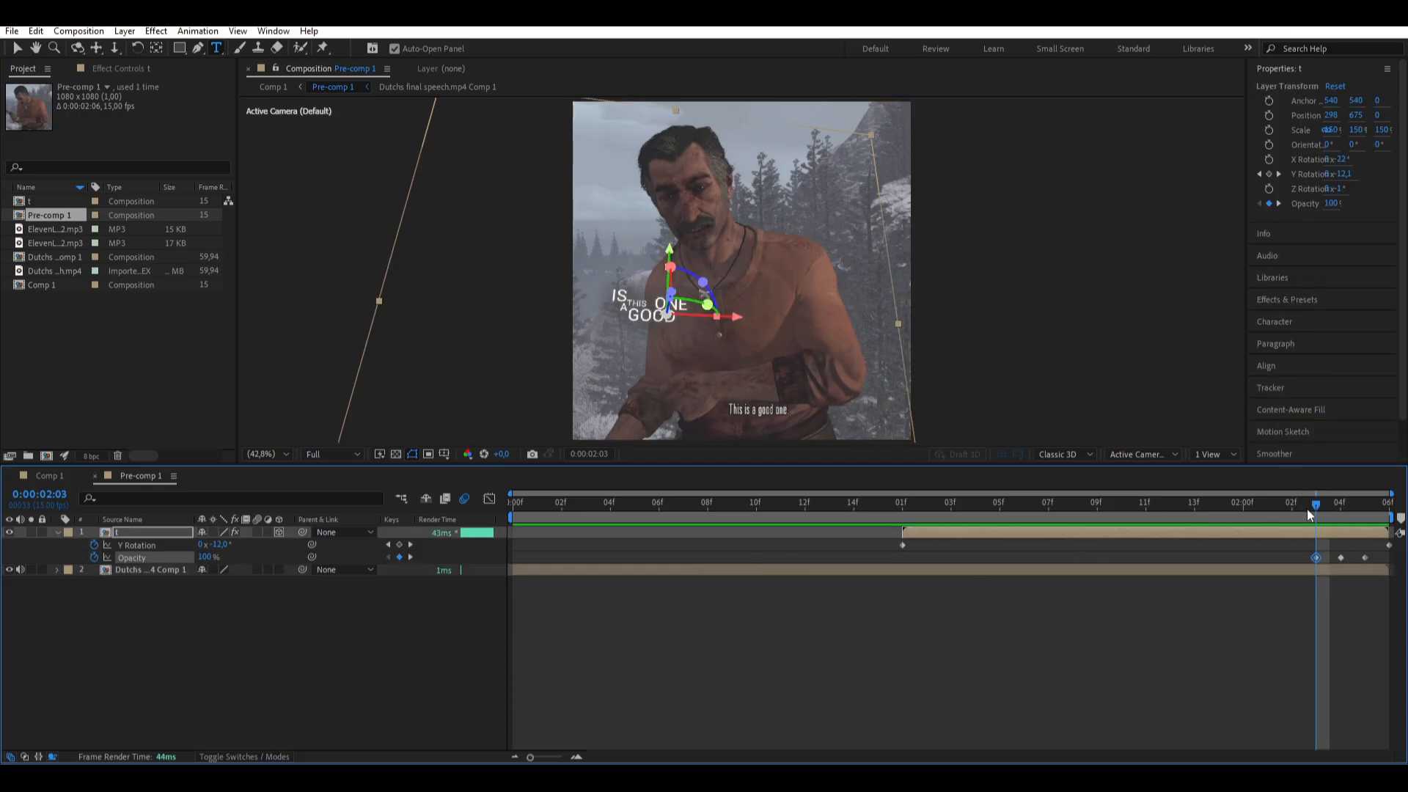
drag(1309, 511, 1294, 515)
drag(204, 559, 44, 563)
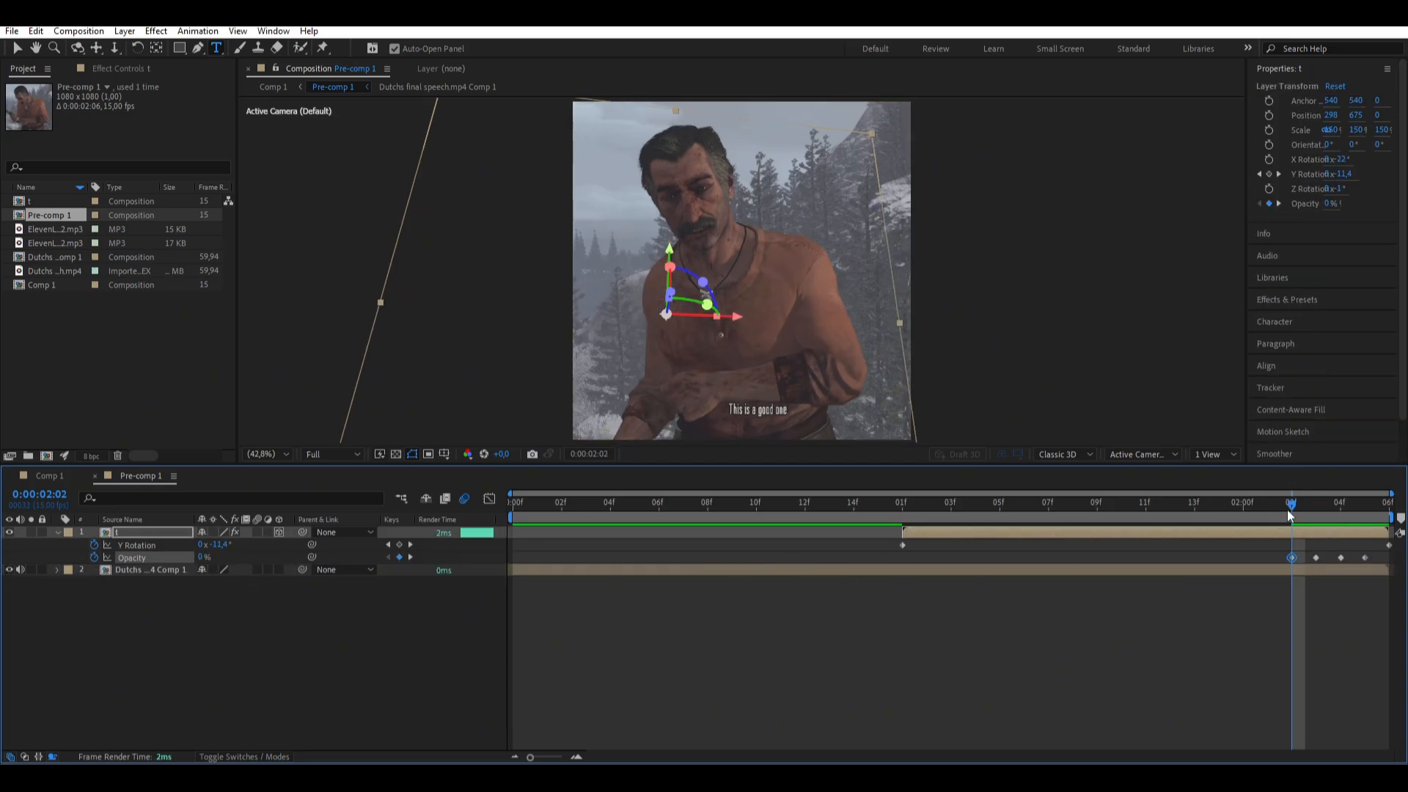
key(Page_Up)
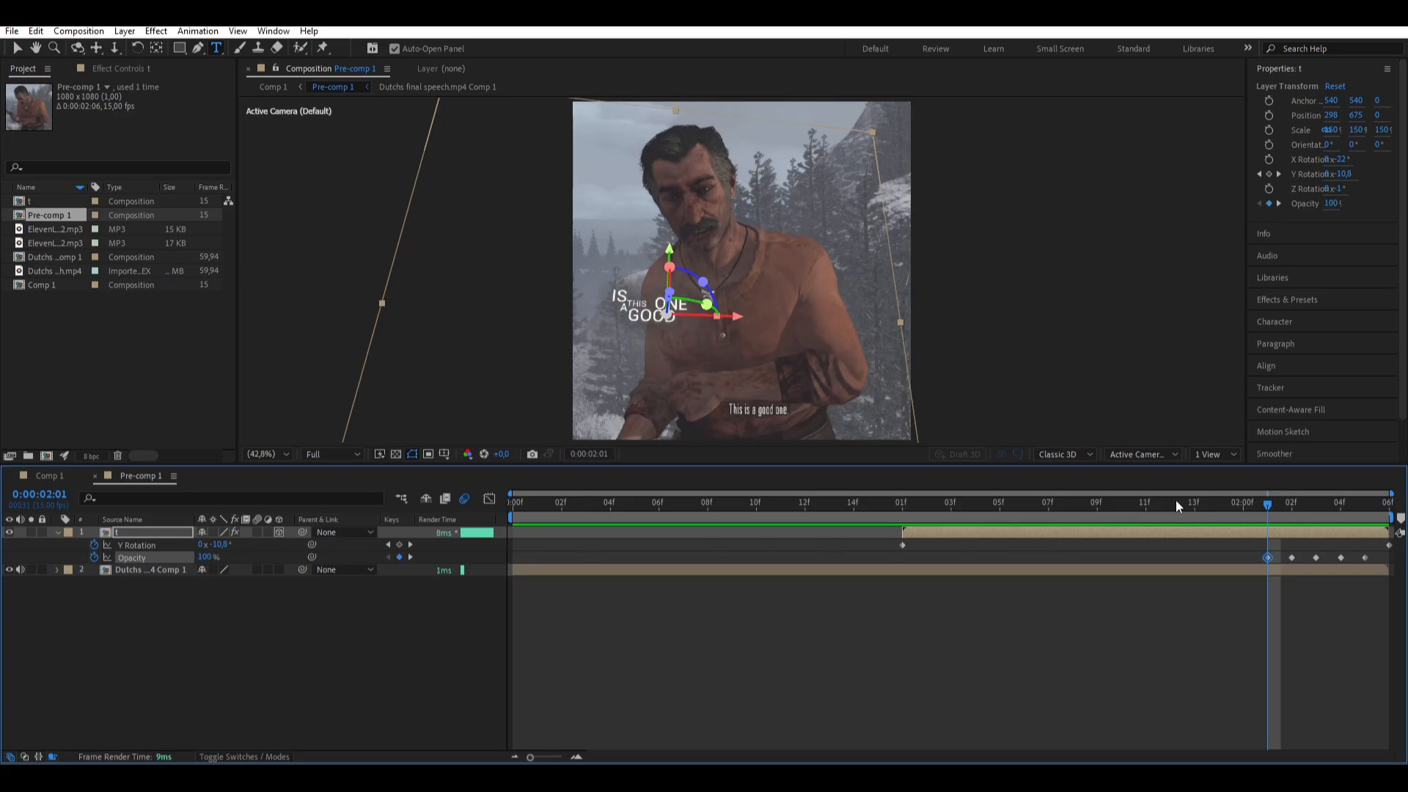
click(1163, 516)
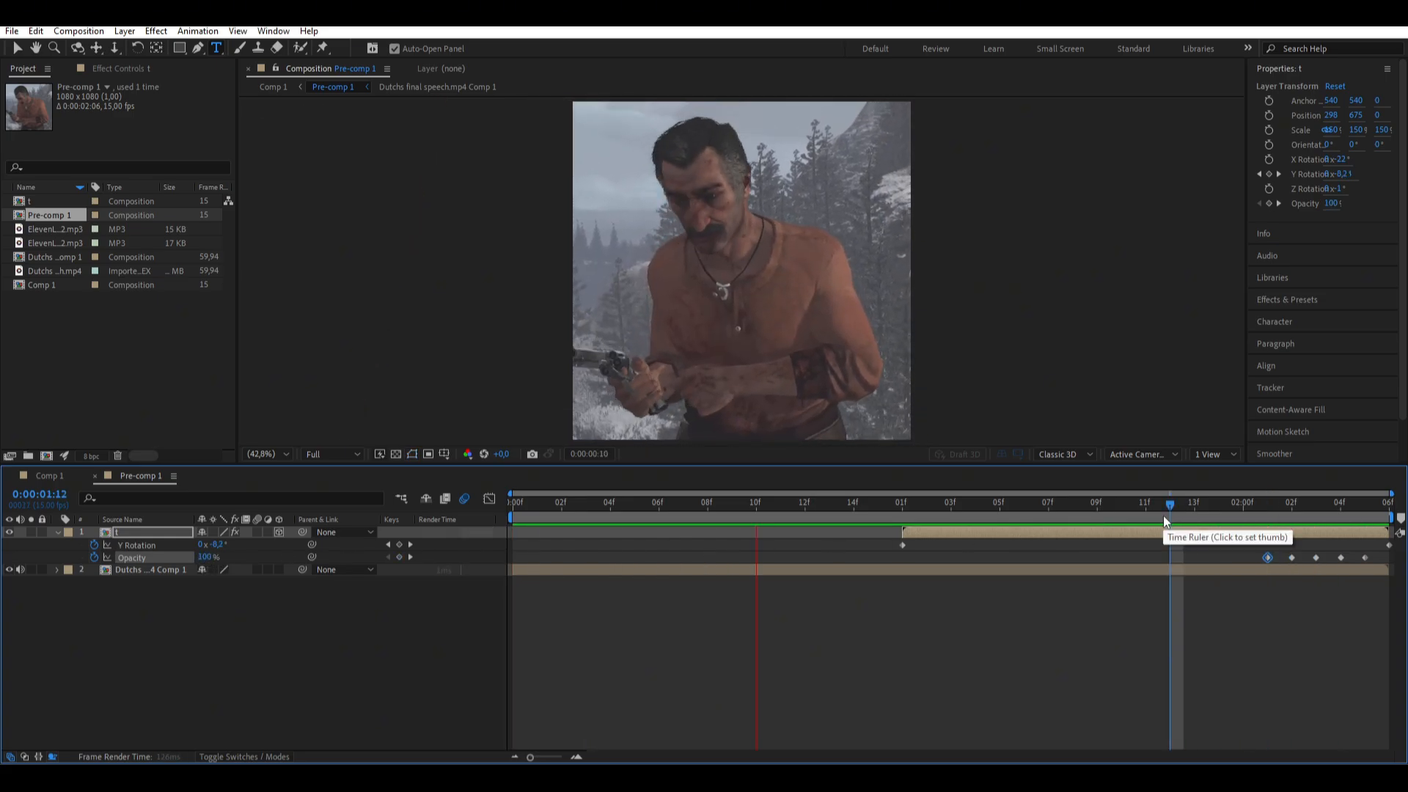